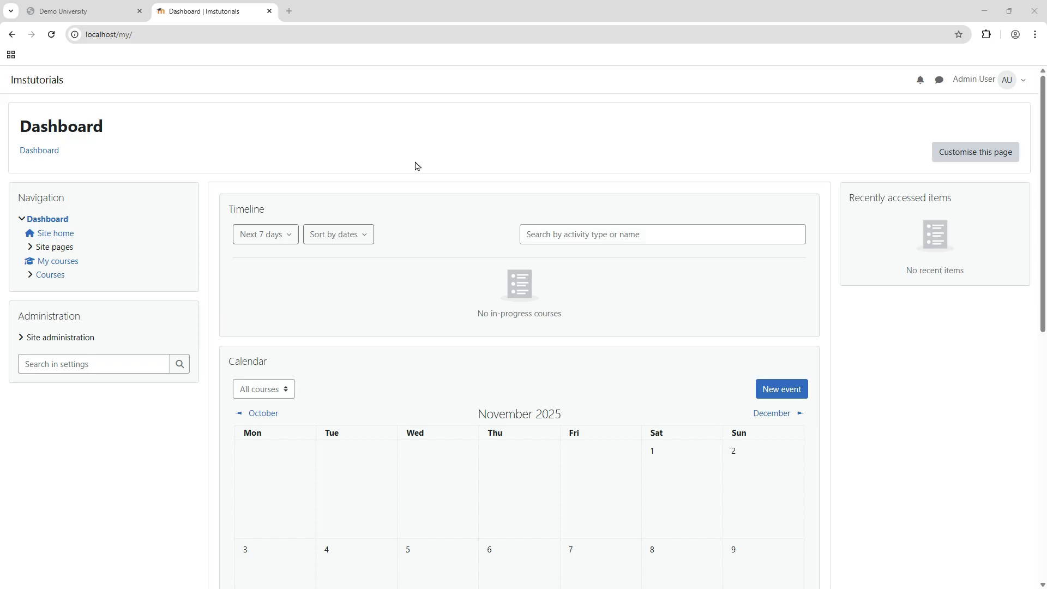
- Open the page for managing courses and categories from the site administration's Courses section
{"action": "left_click", "coordinate": [22, 338]}
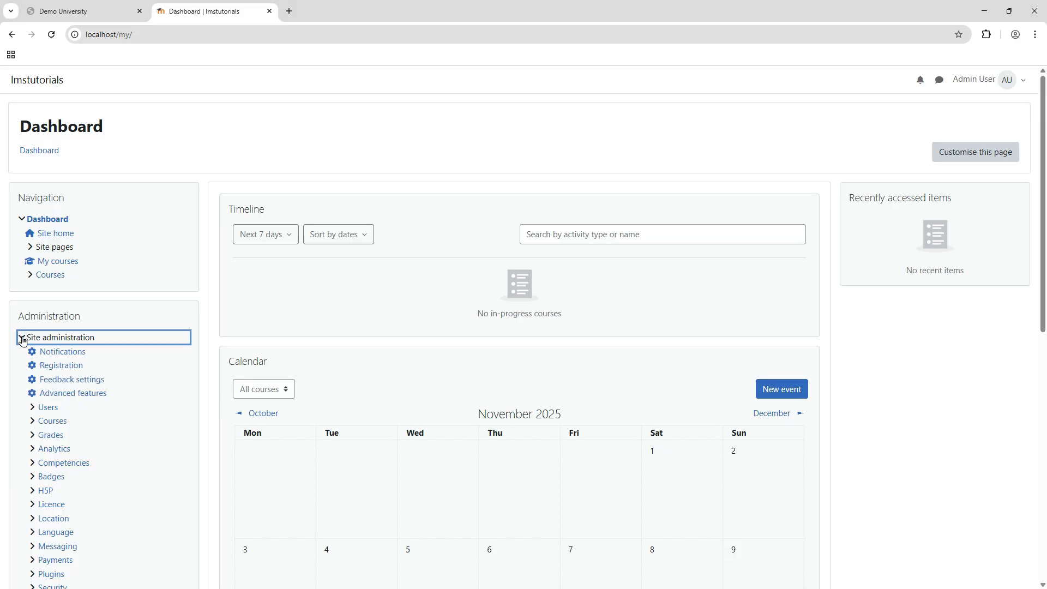
{"action": "left_click", "coordinate": [33, 422]}
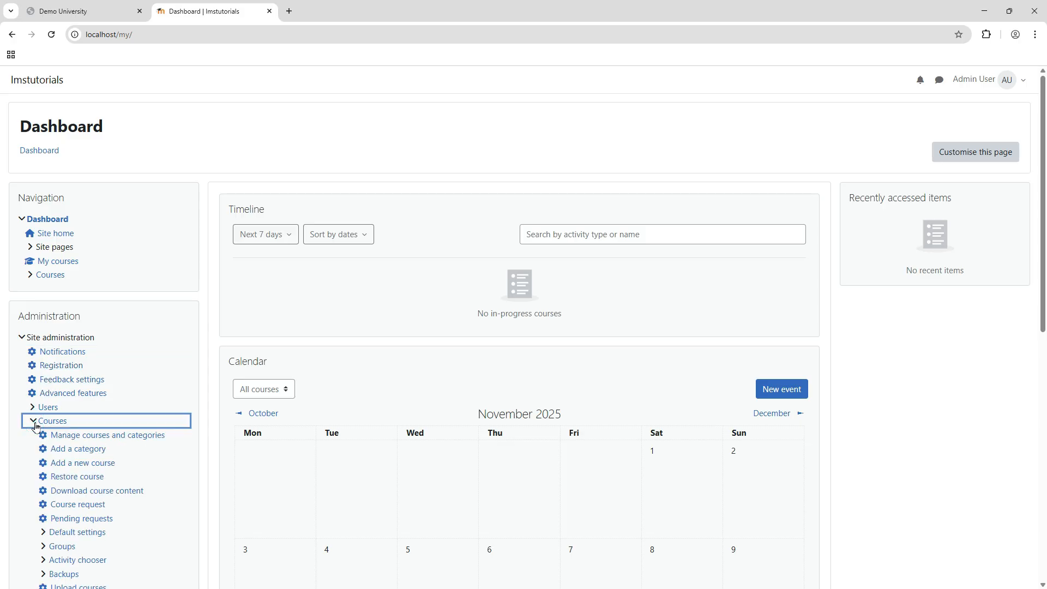
{"action": "left_click", "coordinate": [104, 440]}
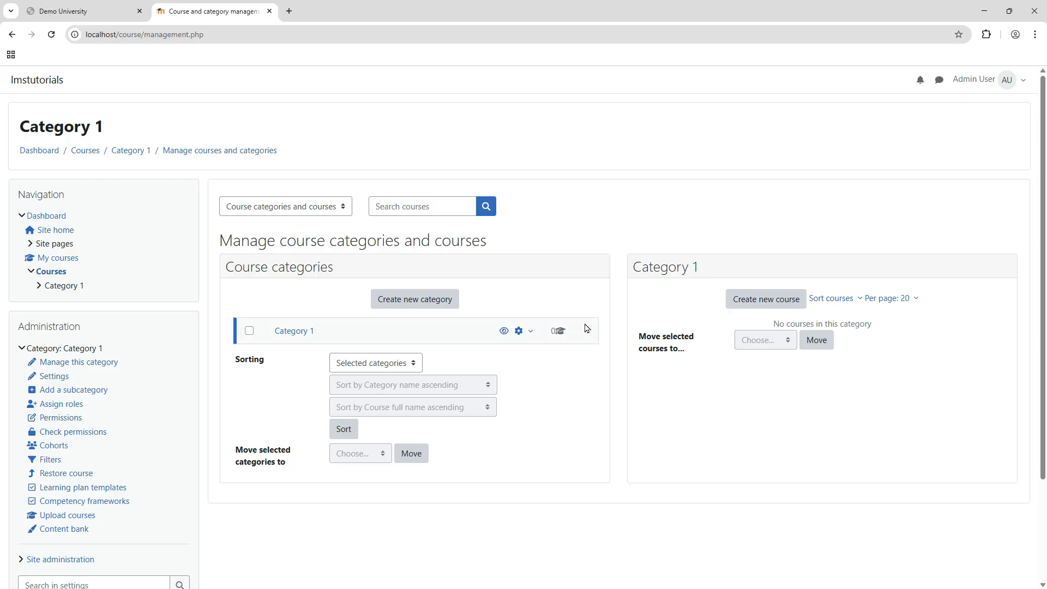
- Delete the empty course category Category 1 and continue back to the category management page
{"action": "left_click", "coordinate": [519, 331]}
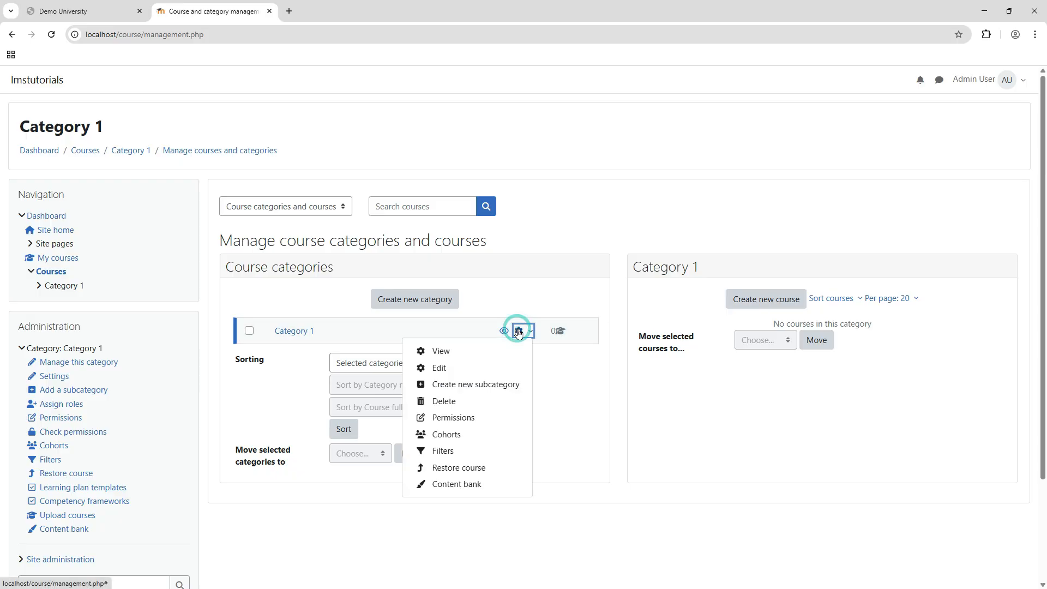
{"action": "left_click", "coordinate": [450, 402]}
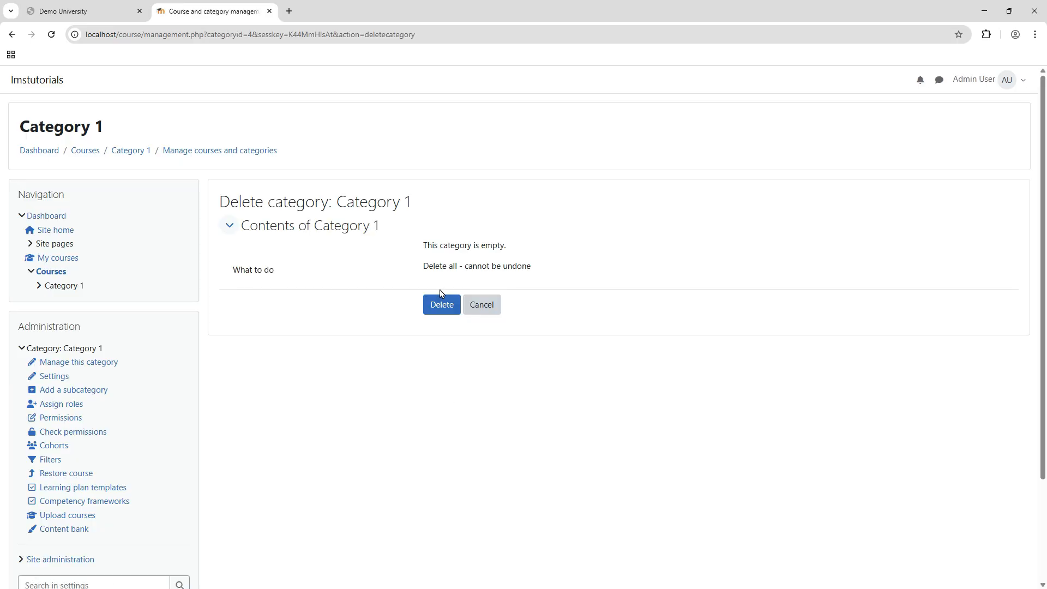
{"action": "triple_click", "coordinate": [428, 244]}
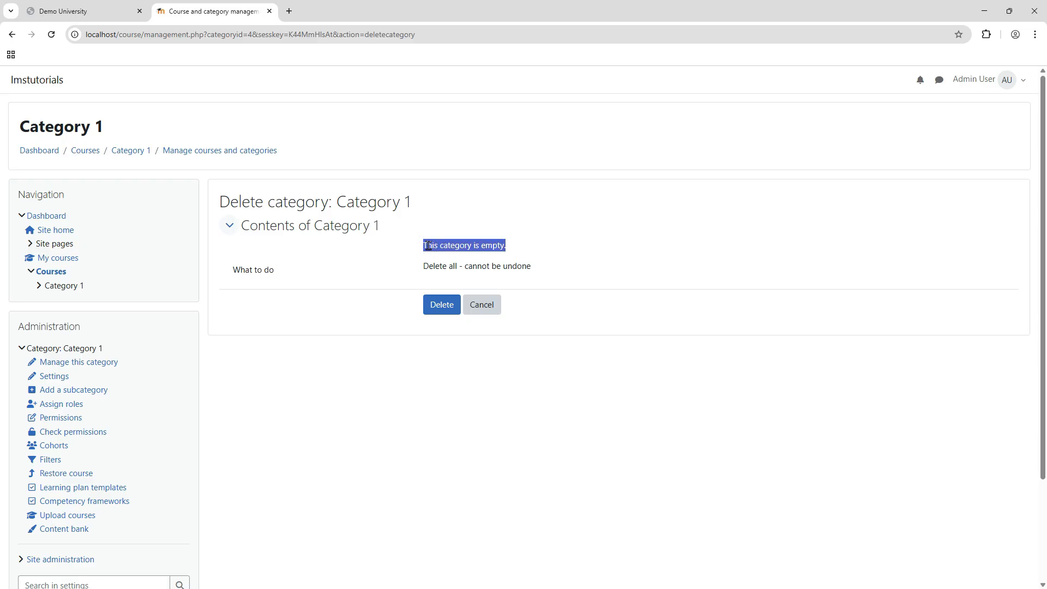
{"action": "triple_click", "coordinate": [433, 265]}
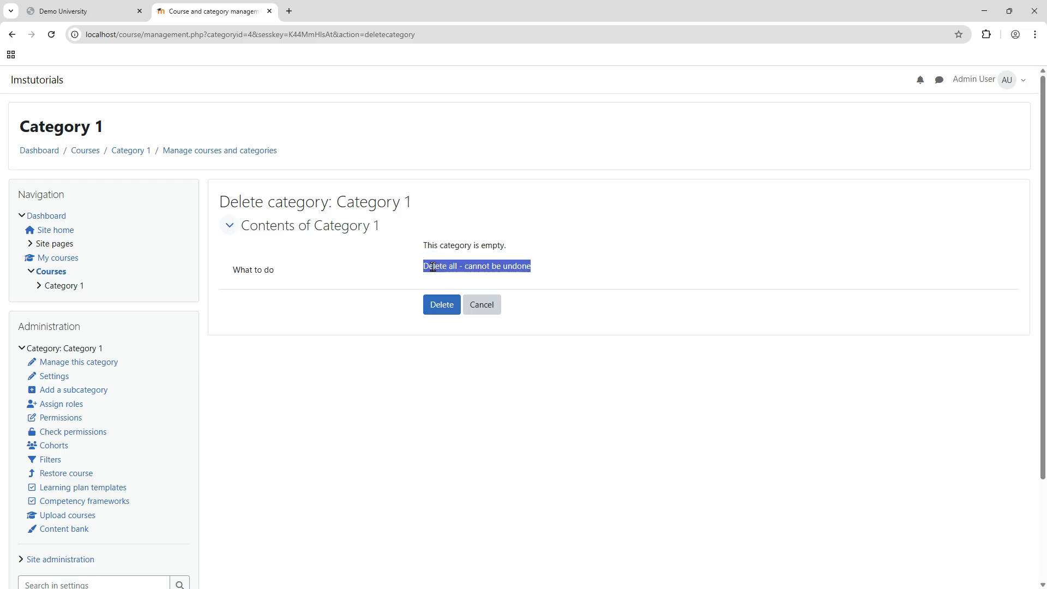
{"action": "left_click", "coordinate": [442, 310]}
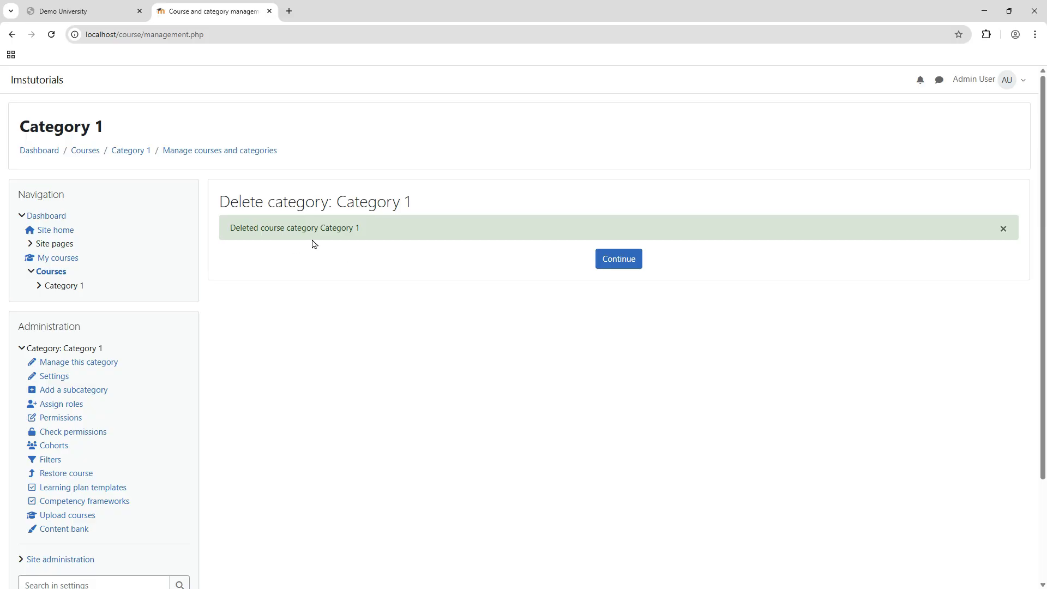
{"action": "left_click", "coordinate": [612, 266]}
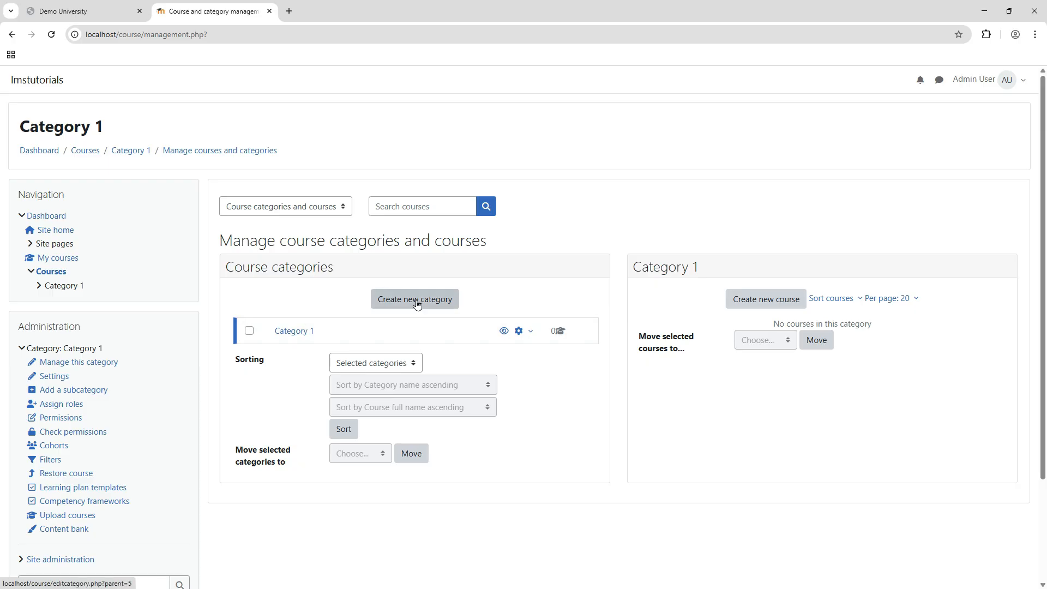
- Return to the dashboard and reopen the course and category management page through the Courses administration overview
{"action": "left_click", "coordinate": [39, 150]}
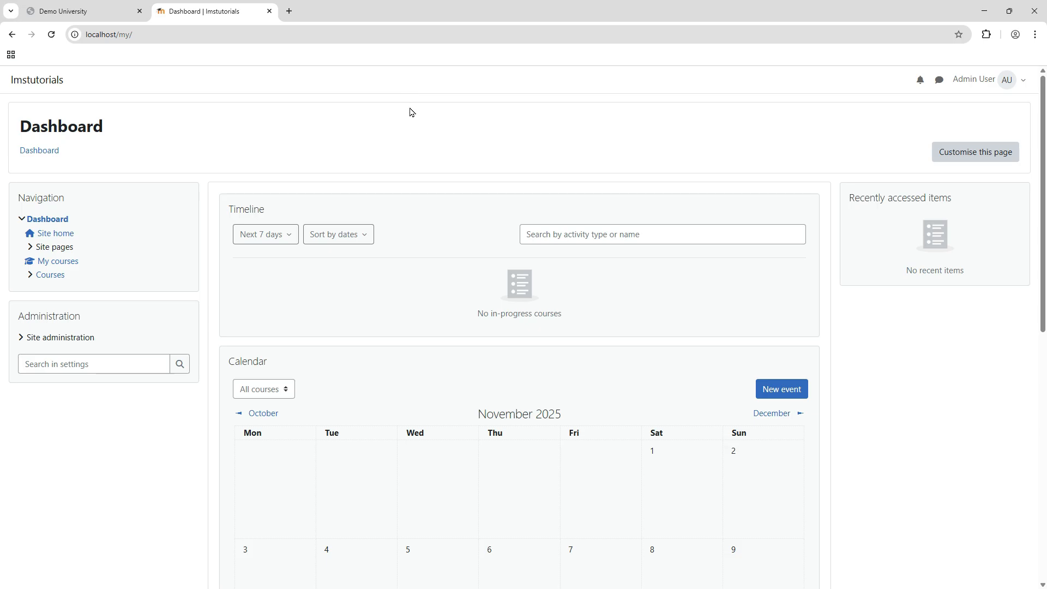
{"action": "left_click", "coordinate": [21, 339]}
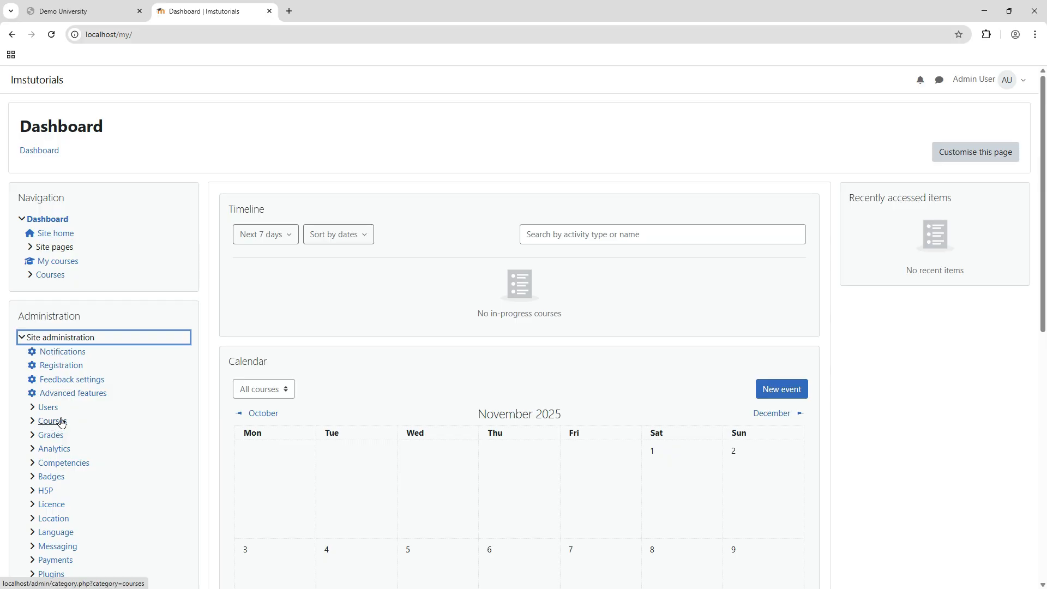
{"action": "left_click", "coordinate": [33, 423]}
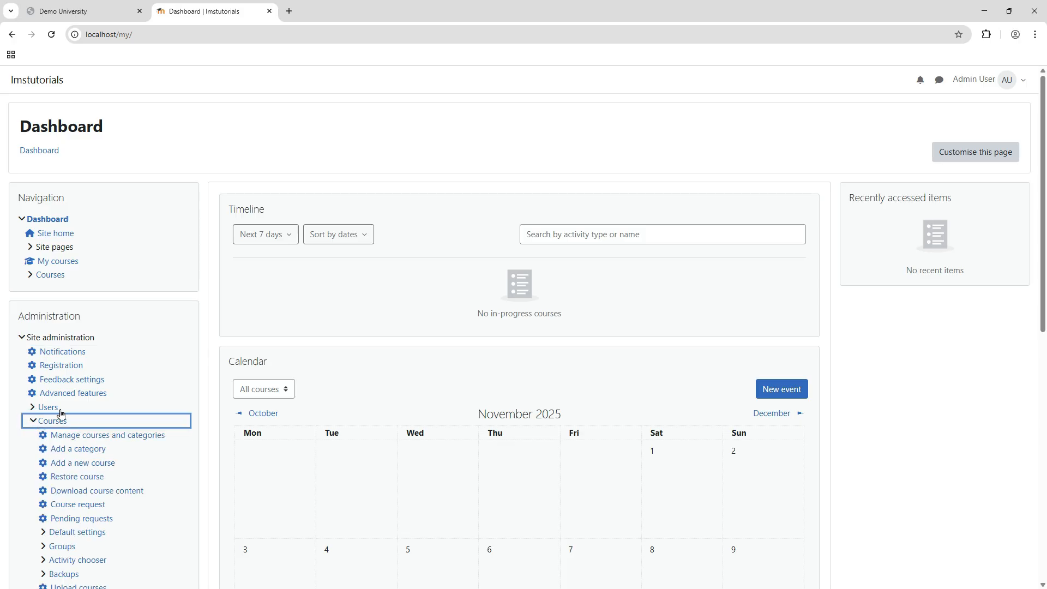
{"action": "scroll", "coordinate": [66, 403], "scroll_direction": "down", "scroll_amount": 2}
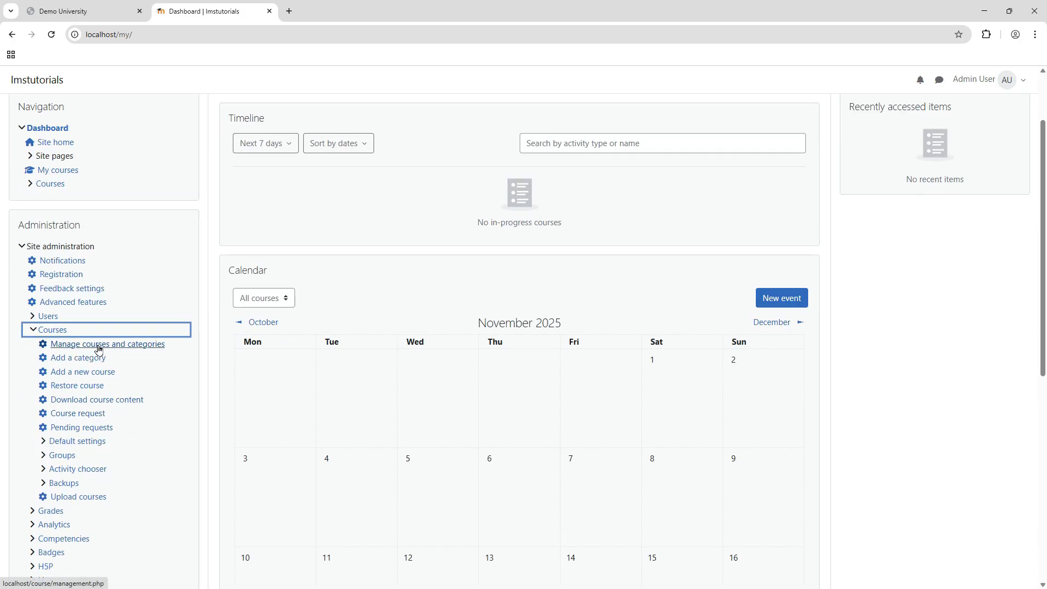
{"action": "left_click", "coordinate": [55, 330]}
{"action": "left_click", "coordinate": [55, 329]}
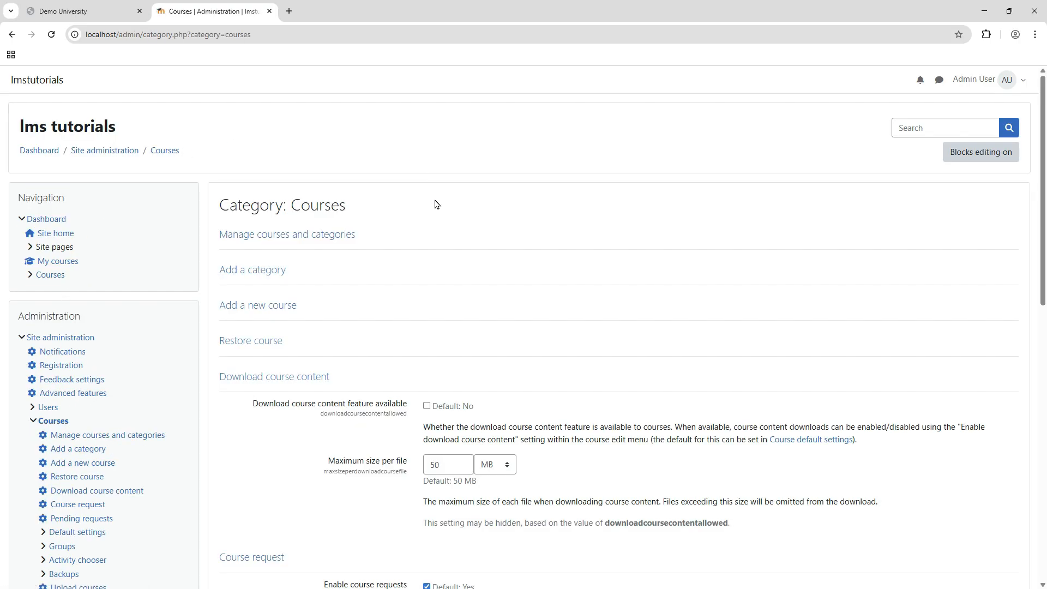
{"action": "left_click", "coordinate": [284, 235]}
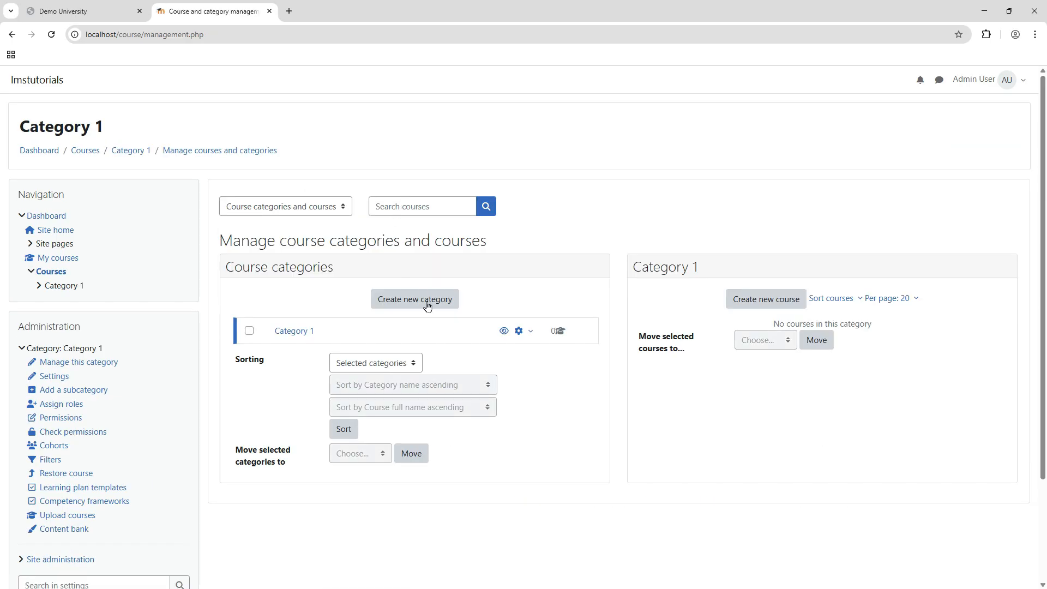
- Create a new course category named Grade 1 under Category 1, leaving its ID number and description empty
{"action": "left_click", "coordinate": [423, 305]}
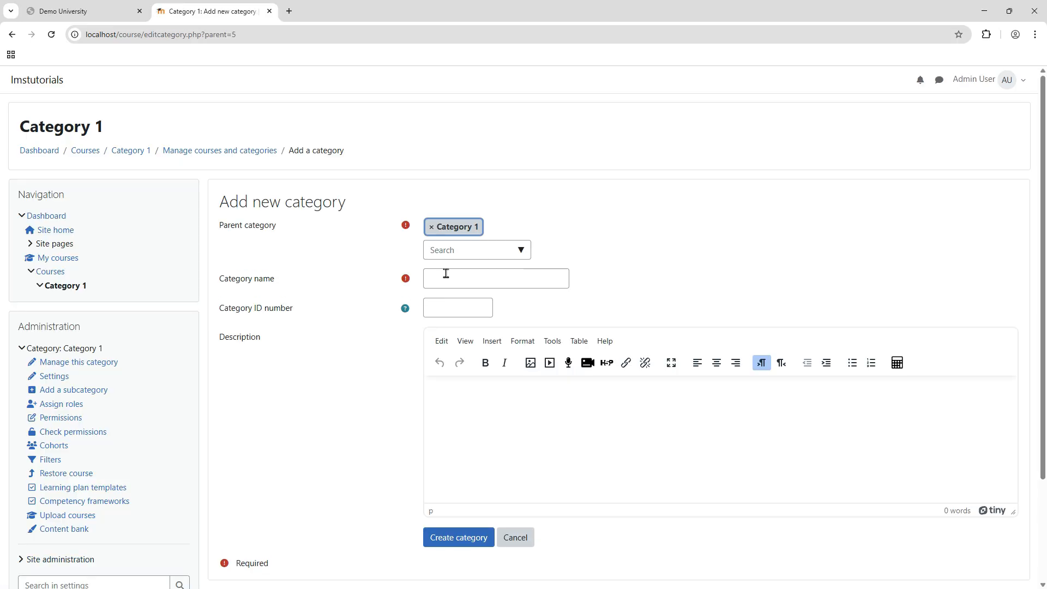
{"action": "left_click", "coordinate": [447, 279]}
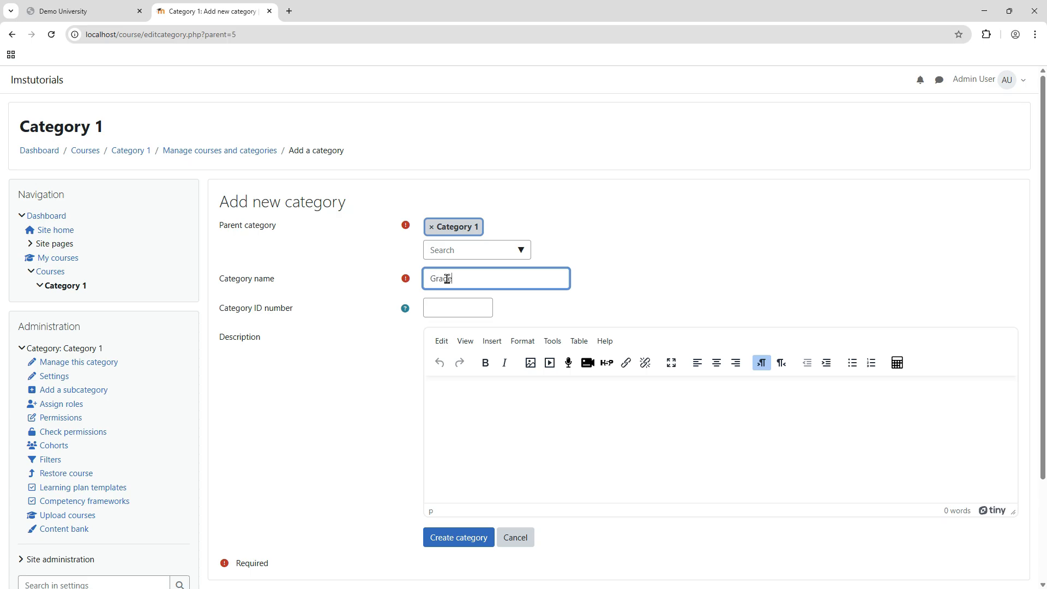
{"action": "type", "text": "Grade 1"}
{"action": "scroll", "coordinate": [381, 331], "scroll_direction": "down", "scroll_amount": 2}
{"action": "left_click", "coordinate": [450, 217]}
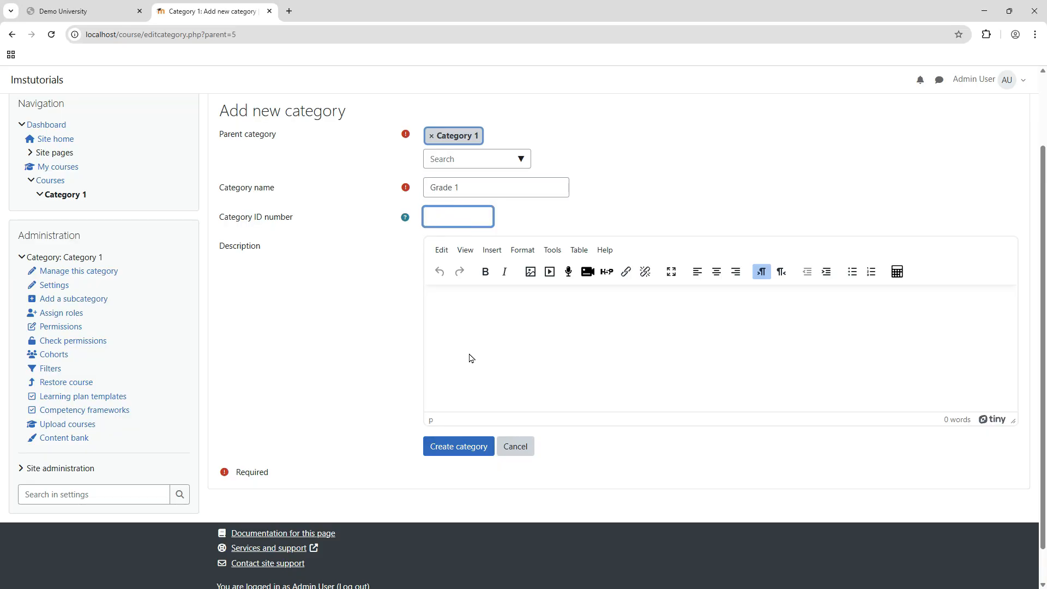
{"action": "left_click", "coordinate": [472, 330]}
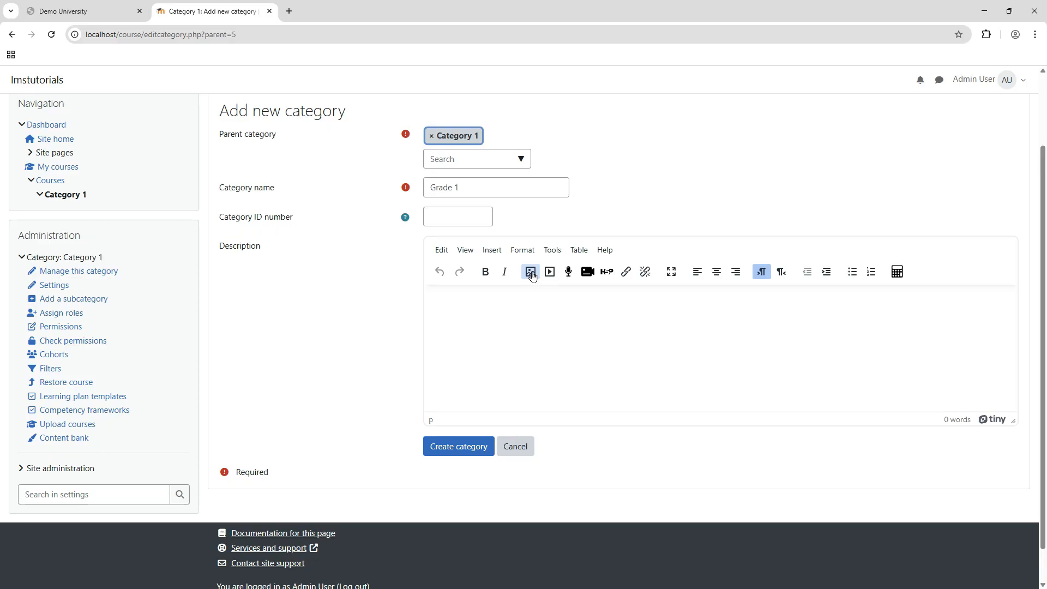
{"action": "left_click", "coordinate": [462, 452]}
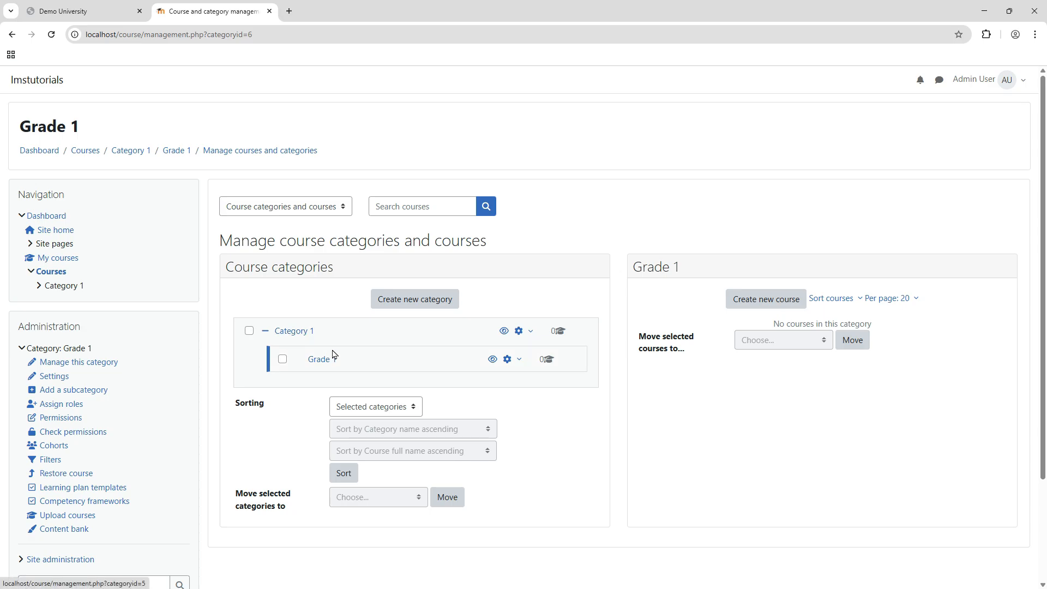
- Edit the Grade 1 category to change its parent category to Top, and save the changes
{"action": "left_click", "coordinate": [516, 361]}
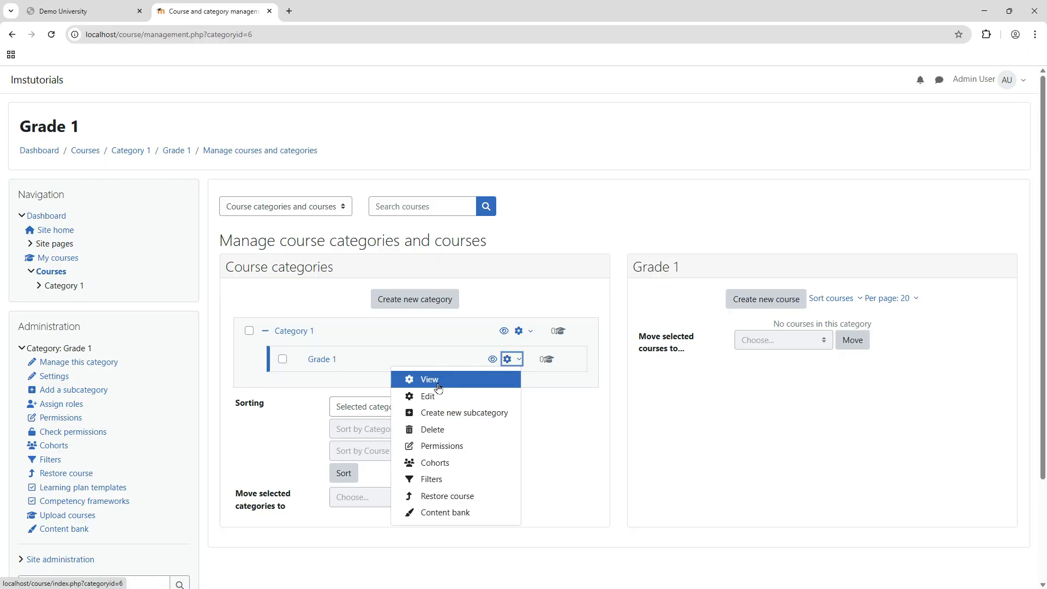
{"action": "left_click", "coordinate": [431, 397]}
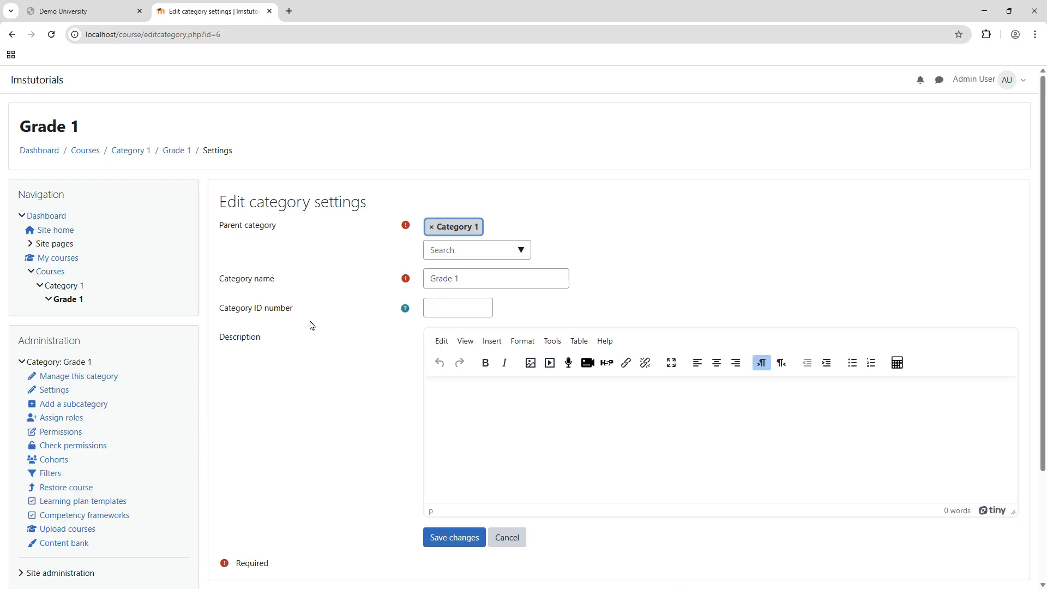
{"action": "left_click", "coordinate": [433, 228]}
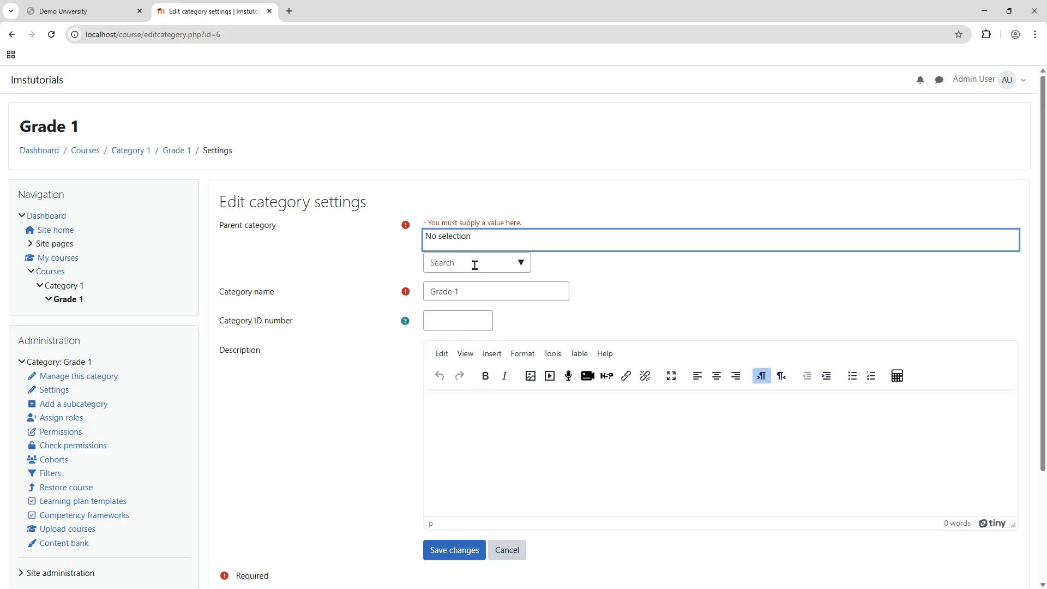
{"action": "left_click", "coordinate": [520, 262]}
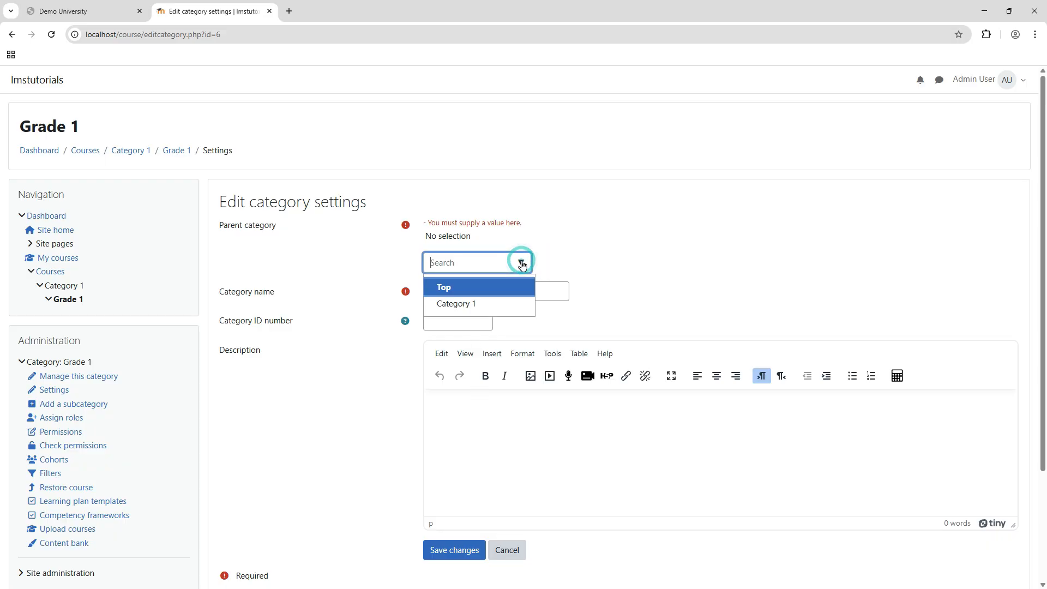
{"action": "left_click", "coordinate": [495, 291]}
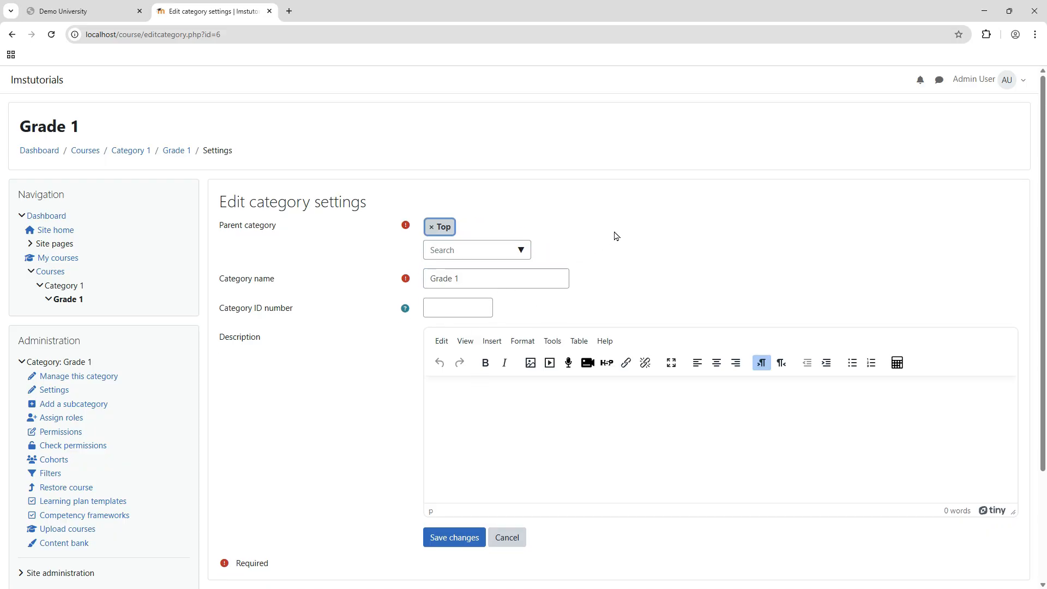
{"action": "left_click", "coordinate": [462, 539]}
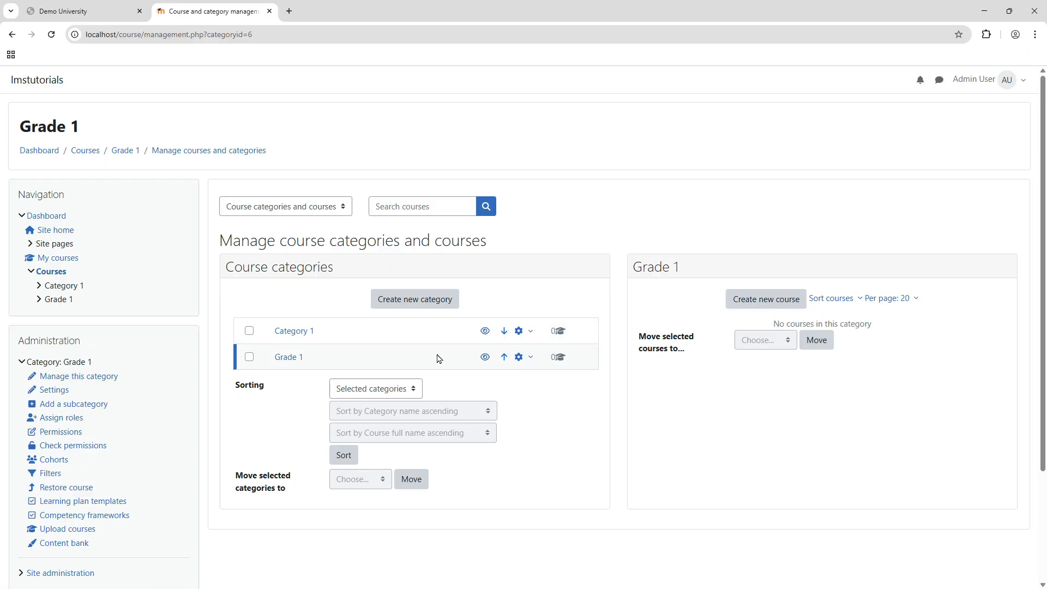
{"action": "left_click", "coordinate": [529, 331]}
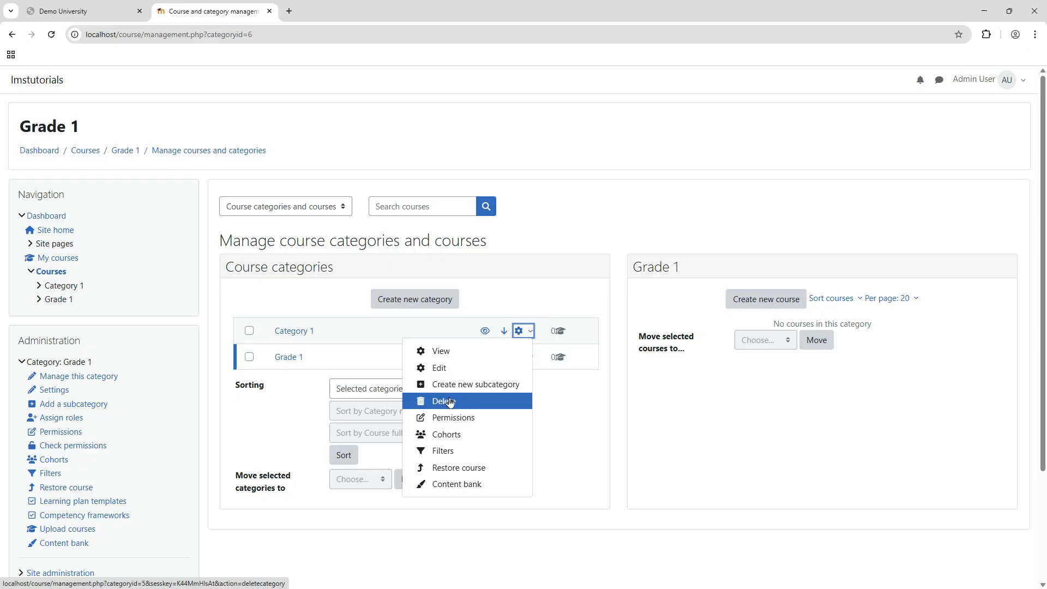
{"action": "left_click", "coordinate": [273, 404]}
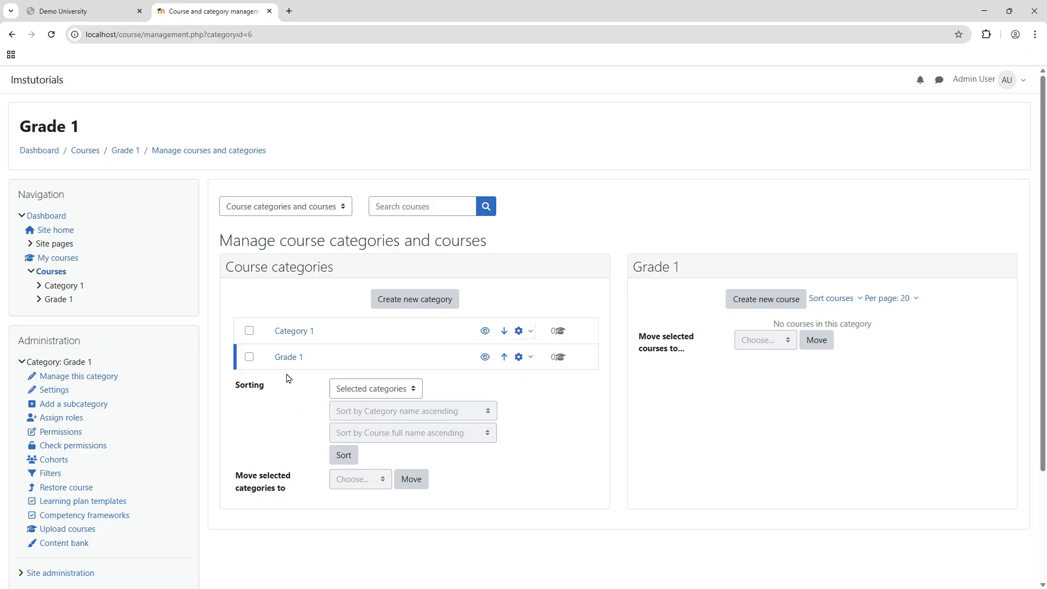
{"action": "left_click", "coordinate": [409, 303]}
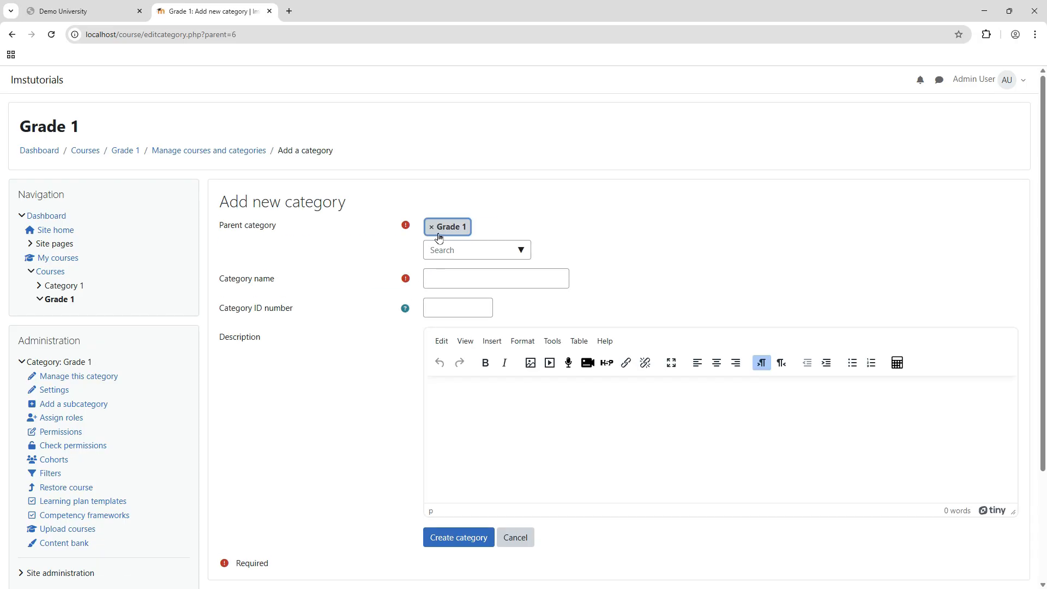
{"action": "left_click", "coordinate": [491, 252]}
{"action": "left_click", "coordinate": [519, 250]}
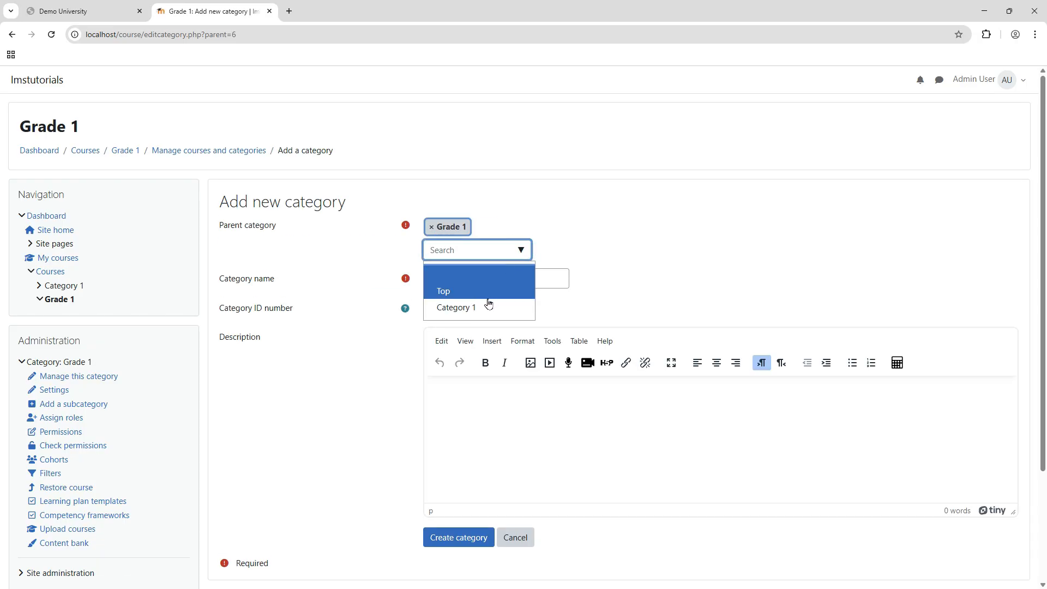
{"action": "left_click", "coordinate": [432, 226]}
{"action": "left_click", "coordinate": [521, 263]}
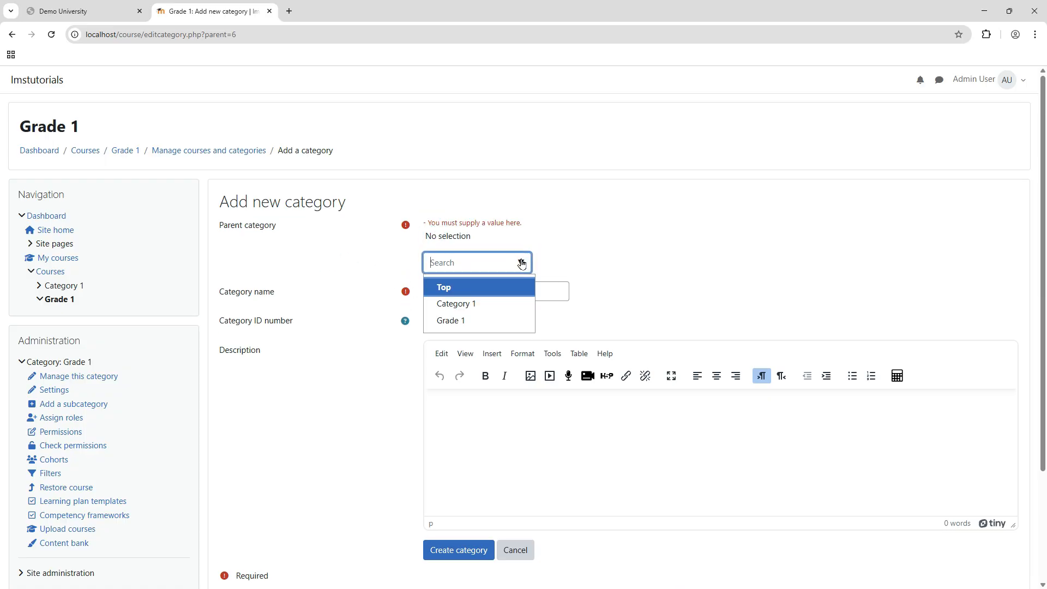
{"action": "left_click", "coordinate": [470, 290]}
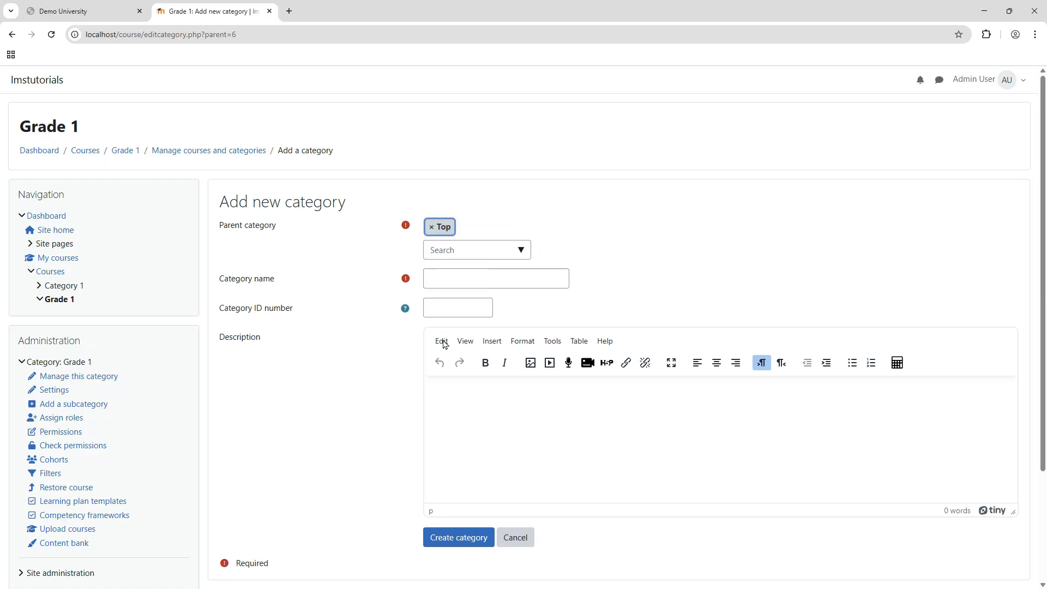
{"action": "left_click", "coordinate": [517, 538]}
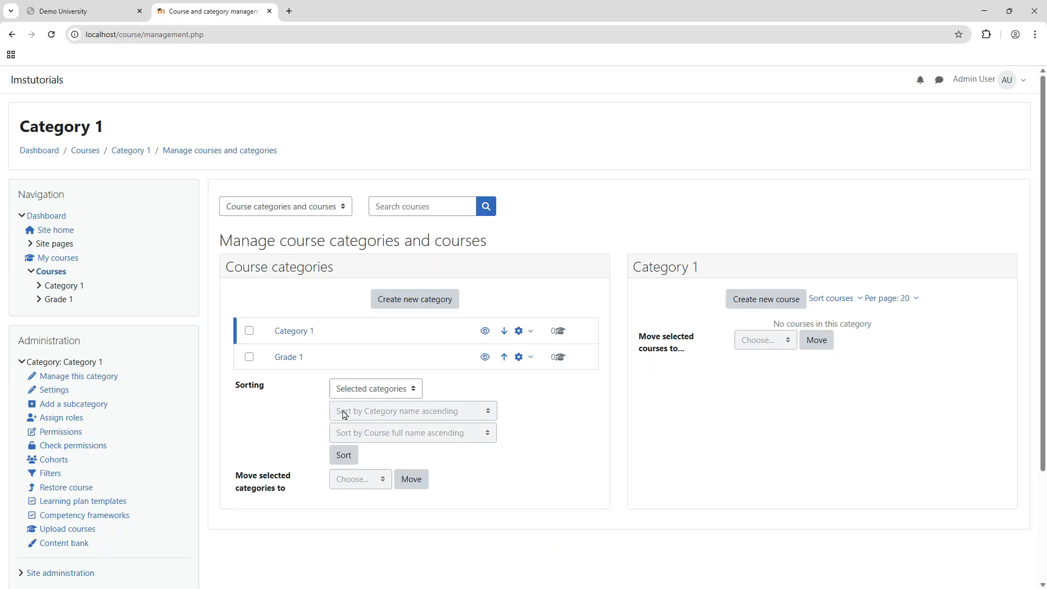
- Select Grade 1 and Category 1 in turn to examine each category's course list
{"action": "left_click", "coordinate": [289, 357]}
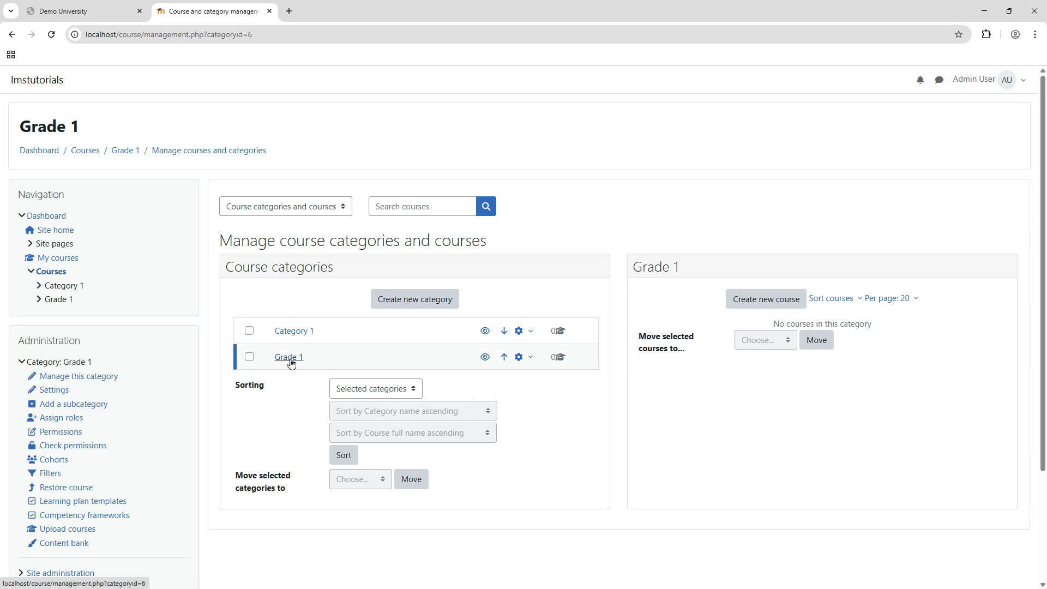
{"action": "left_click", "coordinate": [293, 330]}
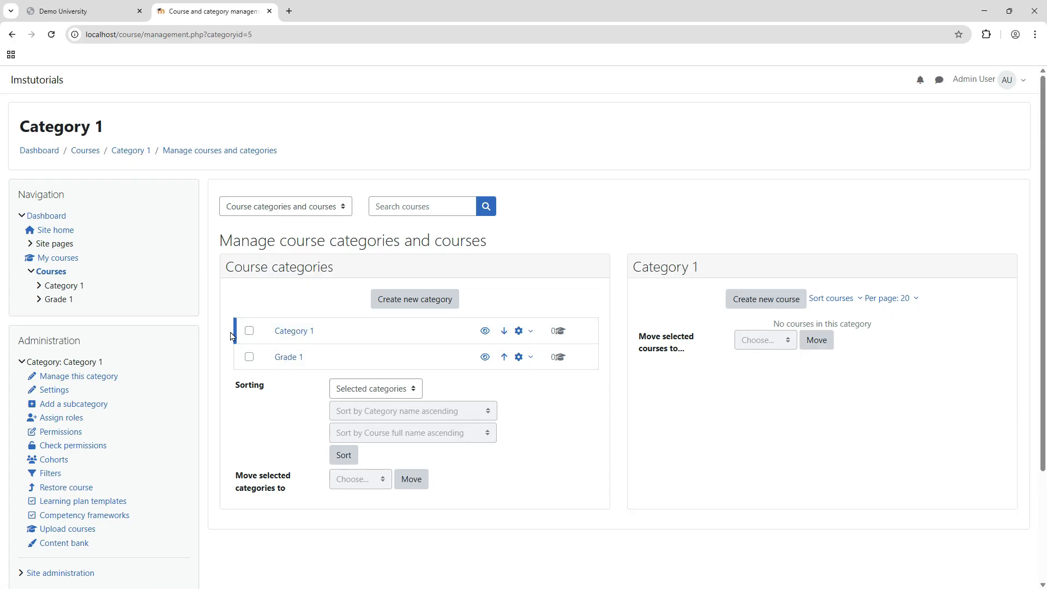
- Switch between the two categories once more and make Grade 1 the active category in the course listing
{"action": "left_click", "coordinate": [288, 357]}
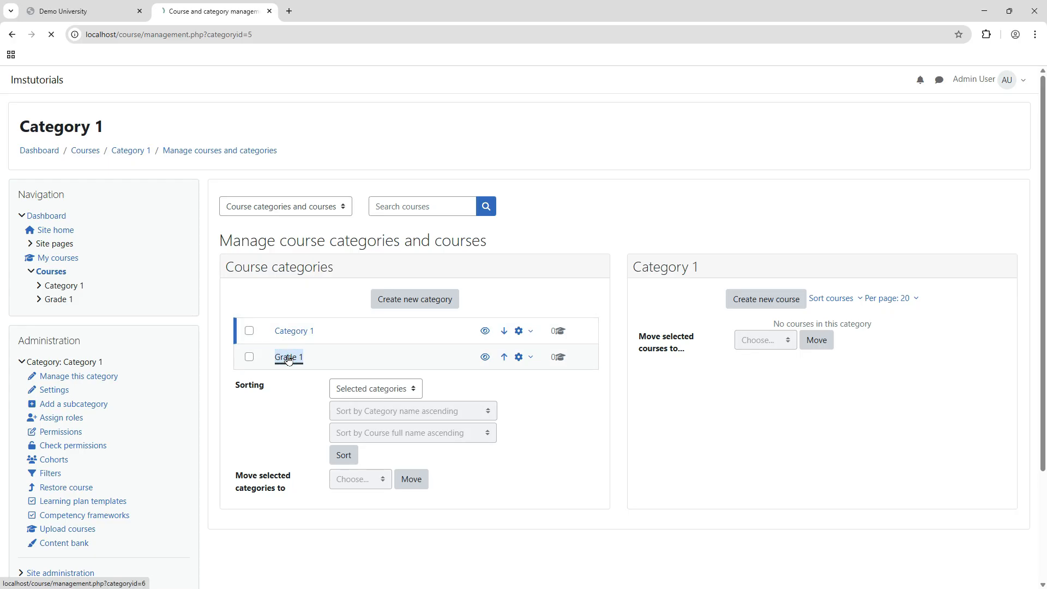
{"action": "left_click", "coordinate": [292, 332]}
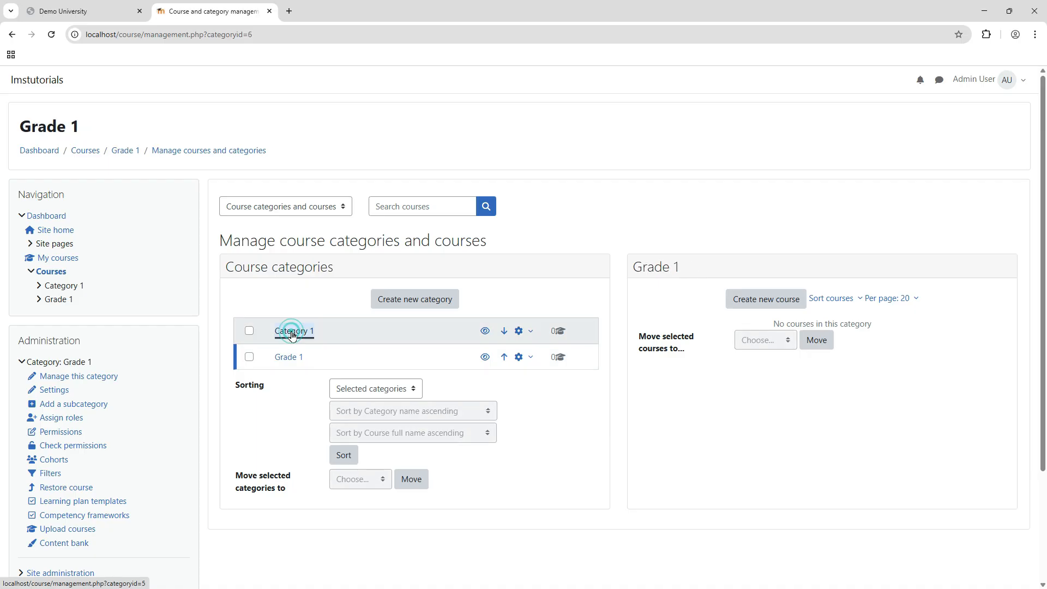
{"action": "left_click", "coordinate": [288, 357]}
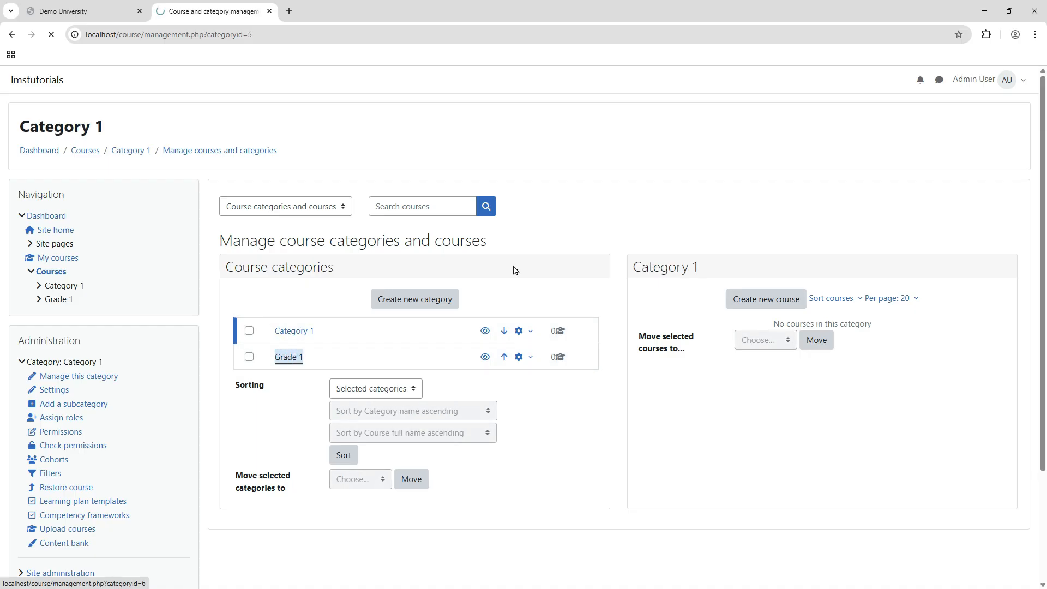
{"action": "triple_click", "coordinate": [678, 265]}
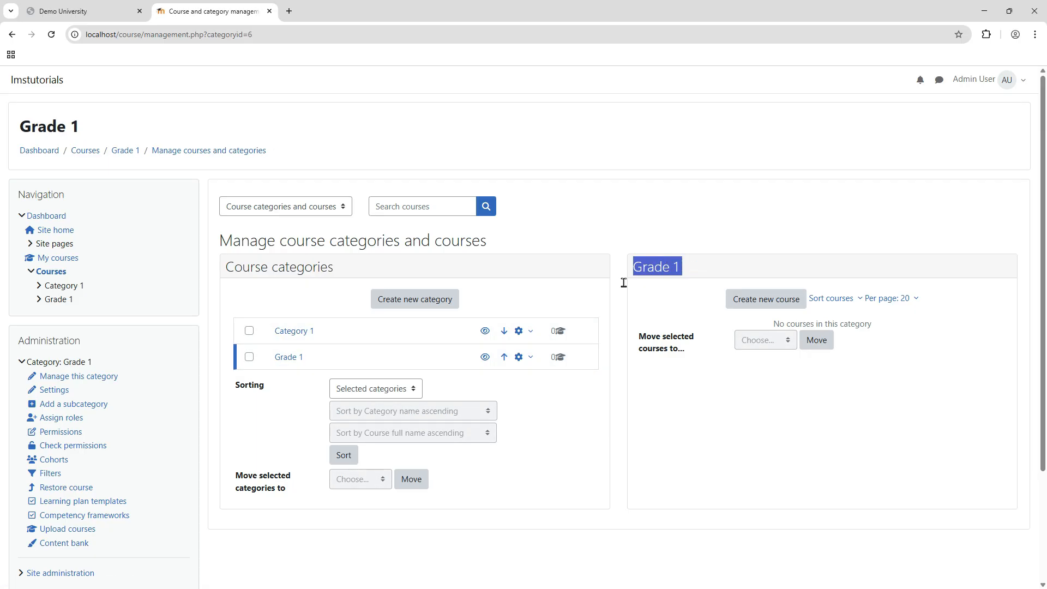
{"action": "left_click", "coordinate": [289, 358]}
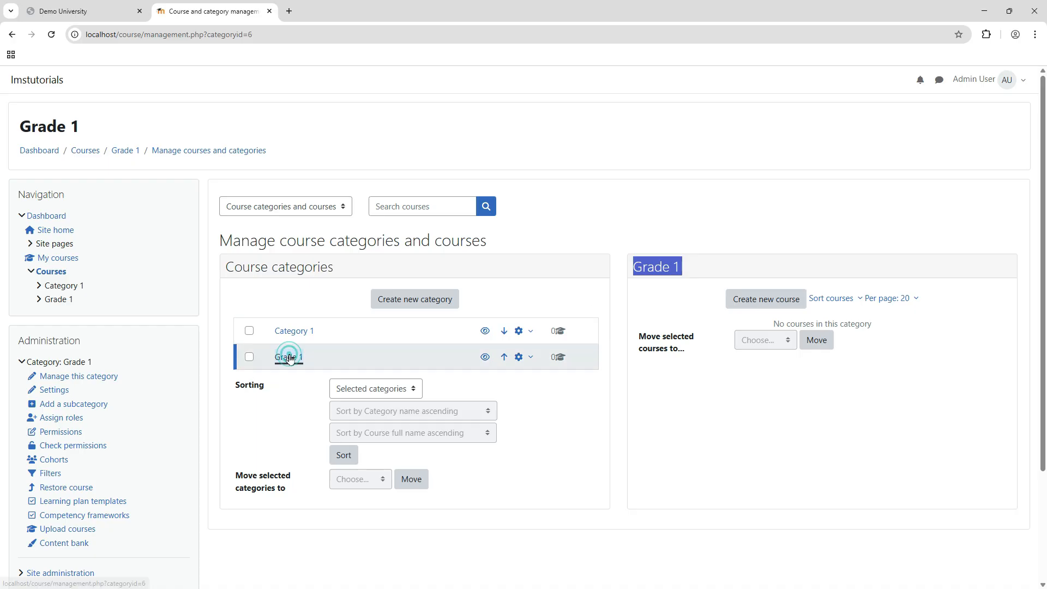
{"action": "triple_click", "coordinate": [659, 266]}
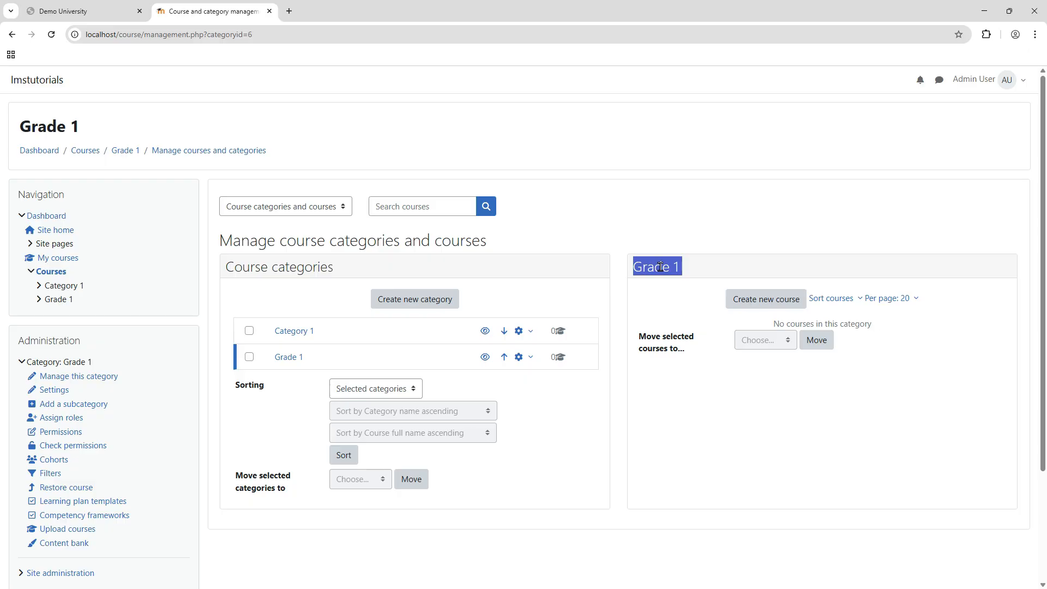
- Start a new course in the Grade 1 category with the full name English and the short name ENGL
{"action": "left_click", "coordinate": [771, 300]}
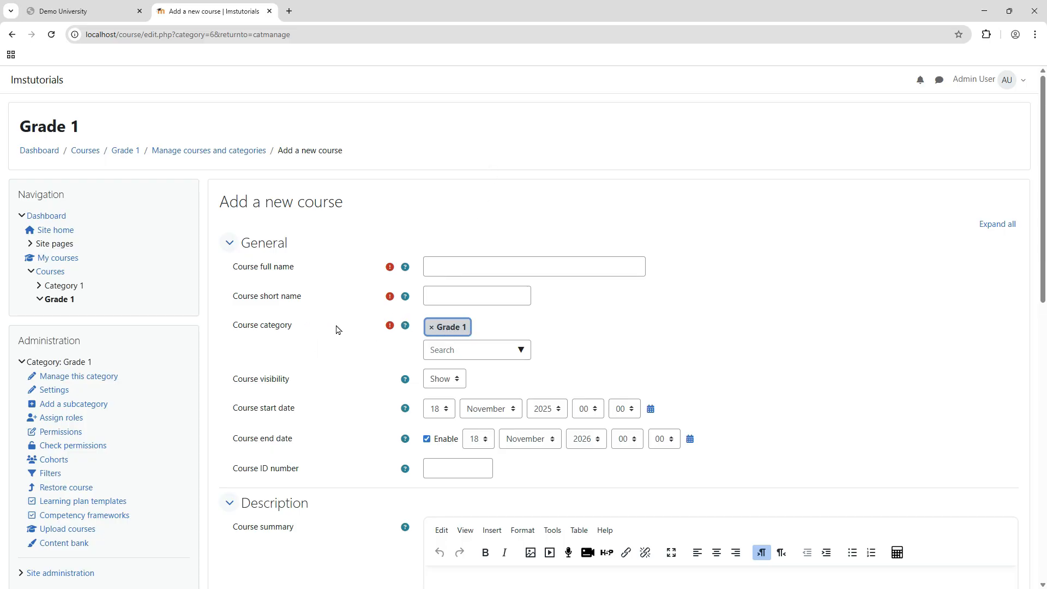
{"action": "triple_click", "coordinate": [282, 323]}
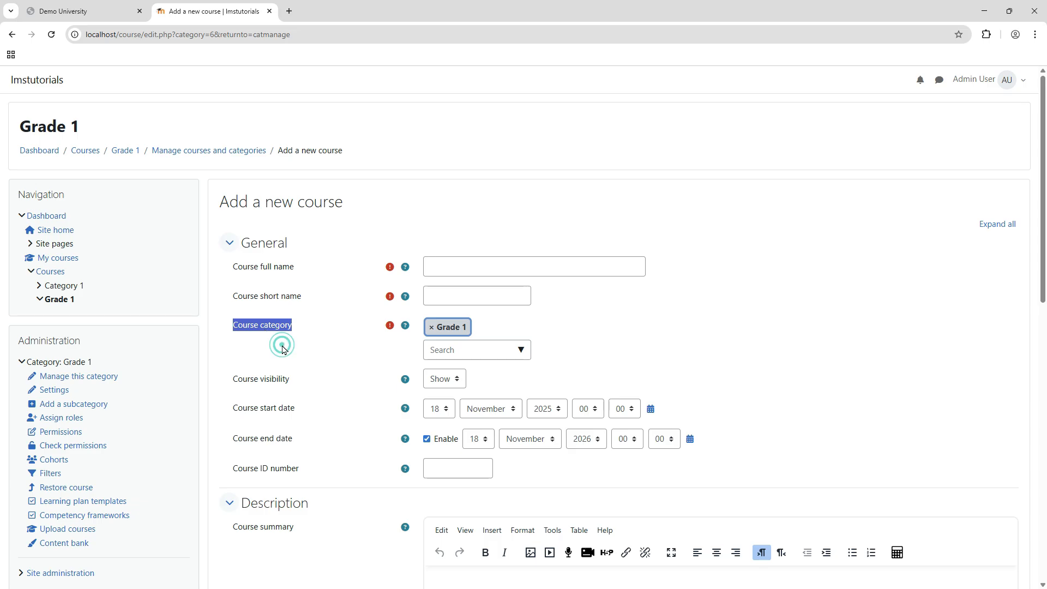
{"action": "left_click", "coordinate": [282, 346]}
{"action": "left_click", "coordinate": [489, 270]}
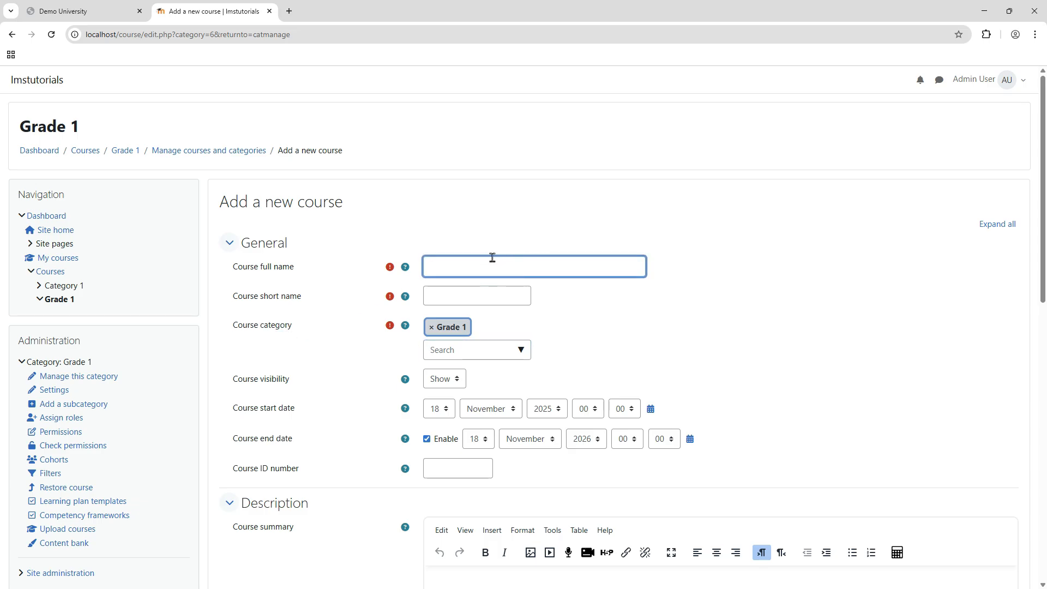
{"action": "left_click", "coordinate": [483, 226]}
{"action": "left_click", "coordinate": [472, 262]}
{"action": "left_click", "coordinate": [459, 298]}
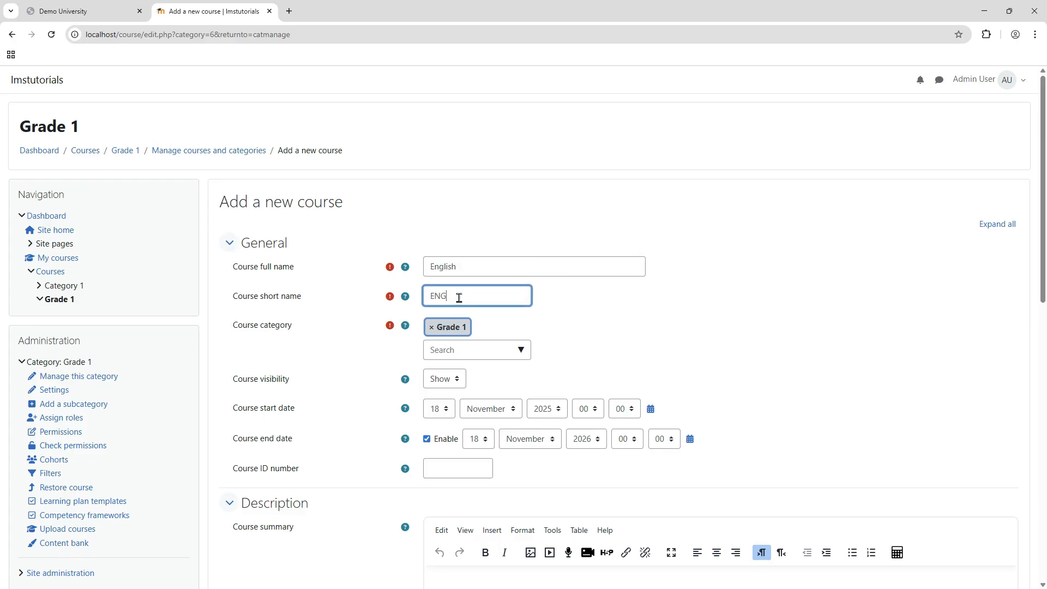
{"action": "left_click", "coordinate": [777, 239]}
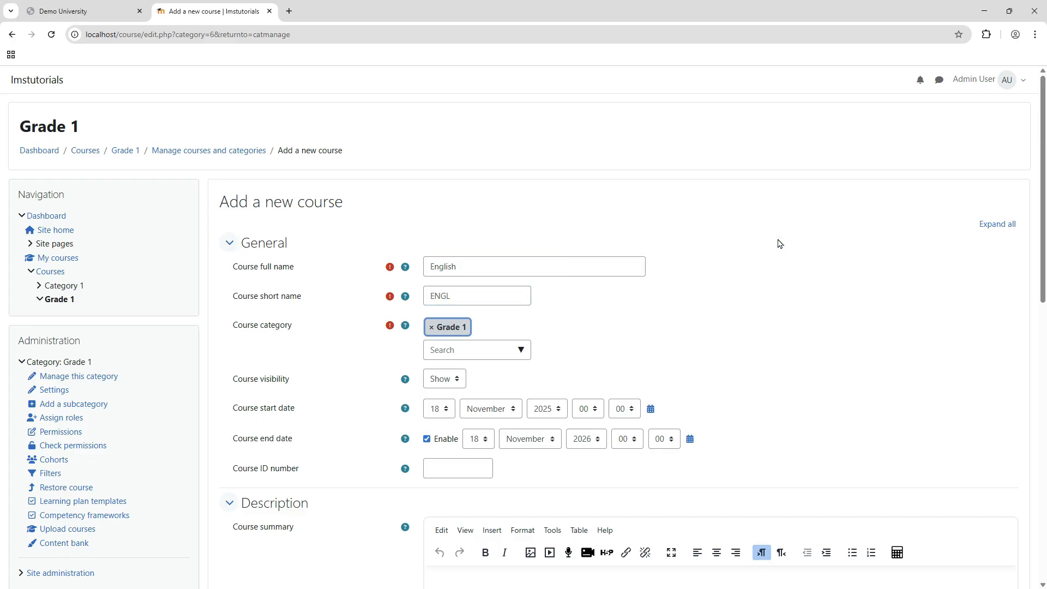
- Examine the Hide and Show options for the course visibility, leaving it on Show
{"action": "scroll", "coordinate": [739, 294], "scroll_direction": "down", "scroll_amount": 2}
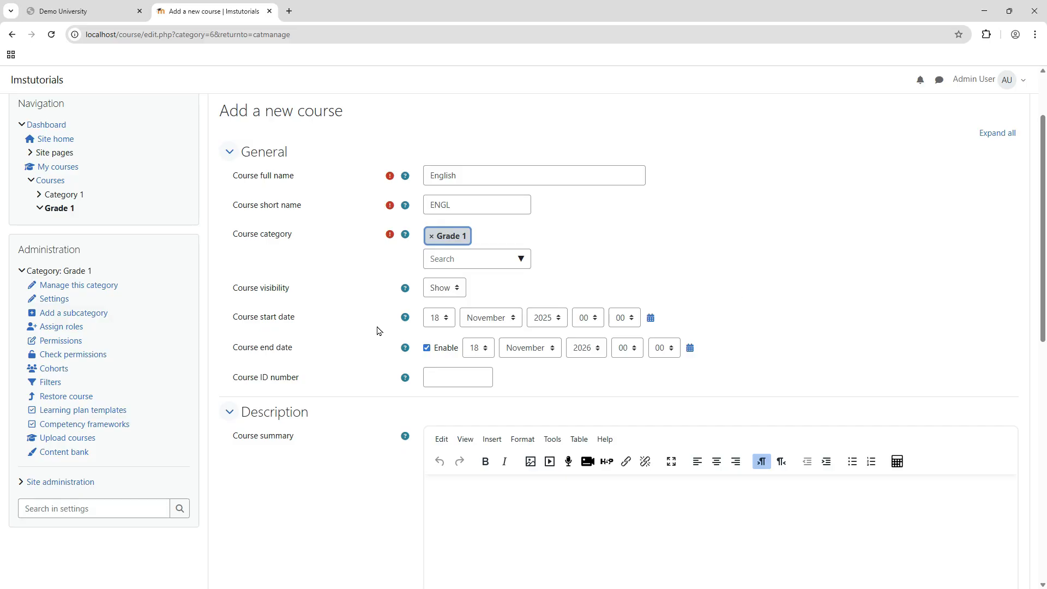
{"action": "left_click", "coordinate": [451, 290]}
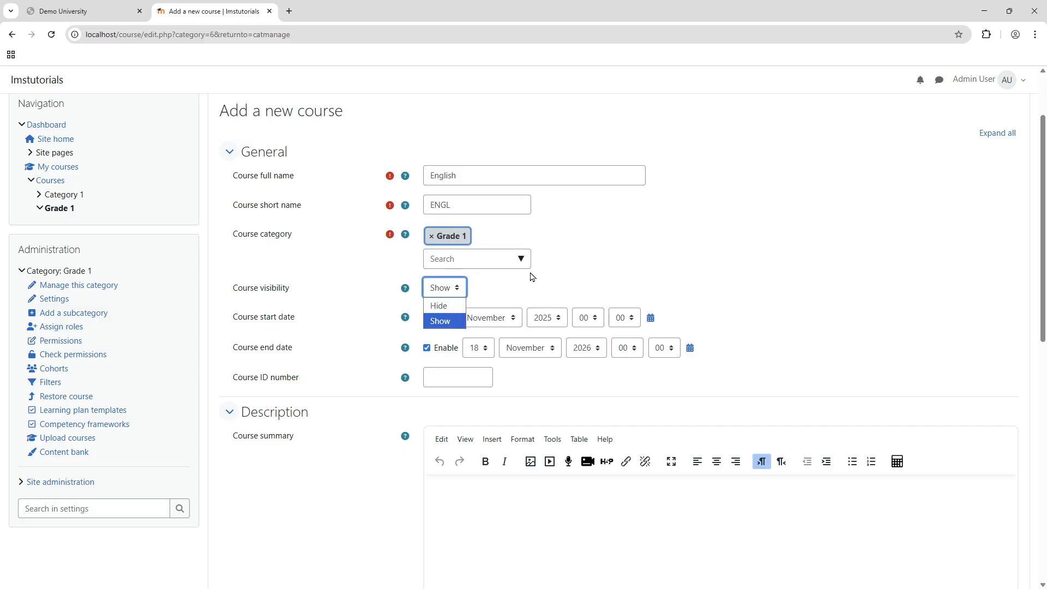
{"action": "left_click", "coordinate": [676, 244]}
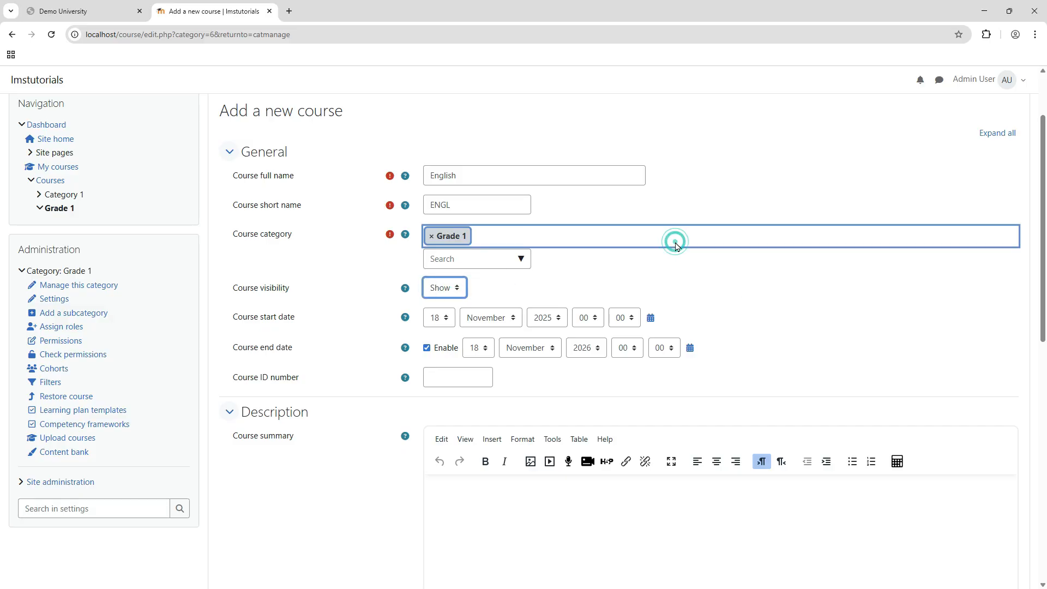
{"action": "left_click", "coordinate": [458, 284]}
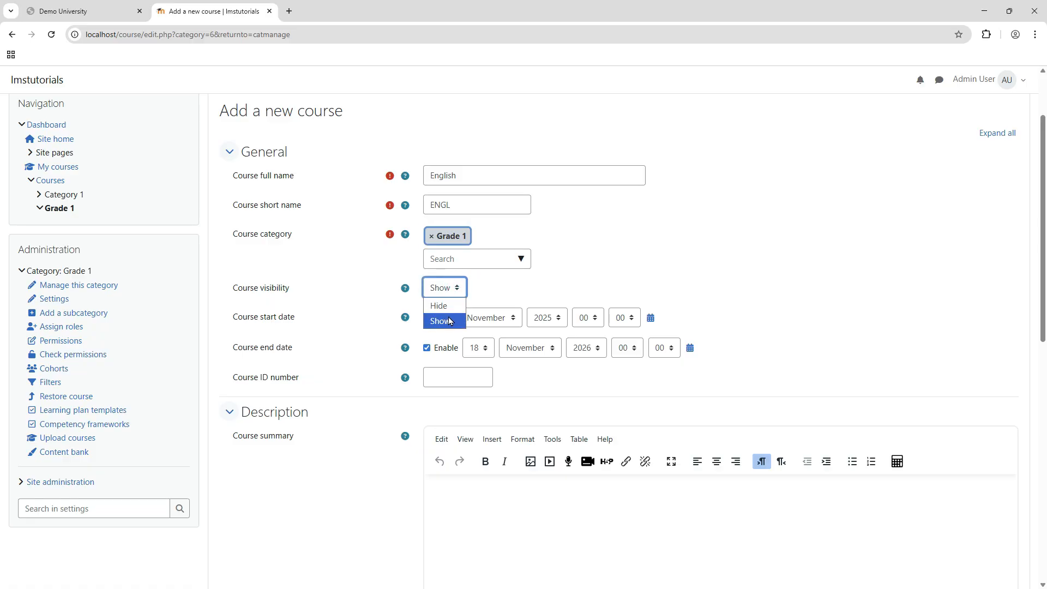
{"action": "left_click", "coordinate": [809, 216]}
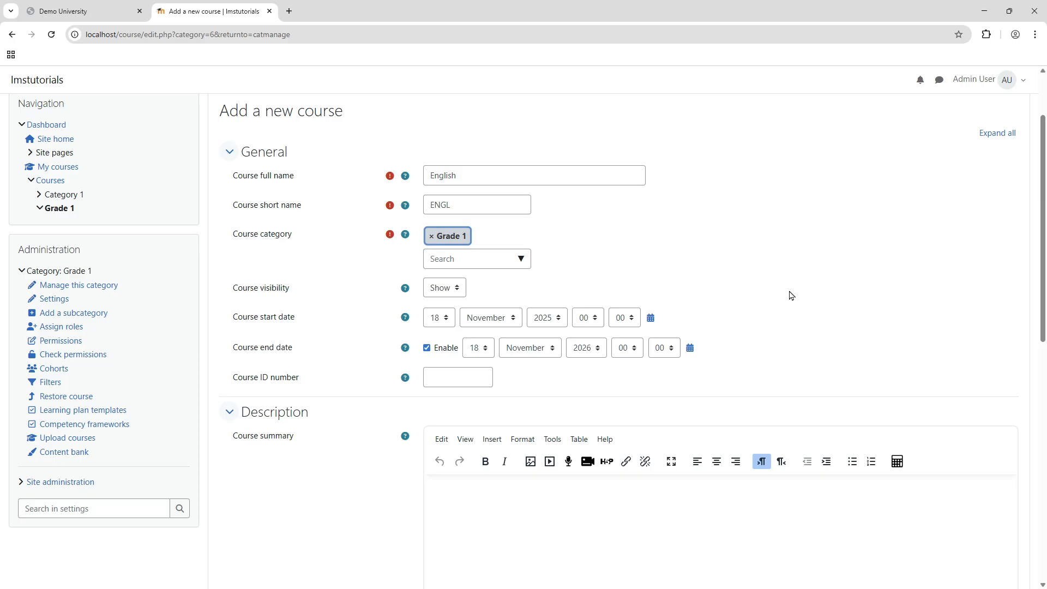
- Disable the course end date
{"action": "triple_click", "coordinate": [281, 347]}
{"action": "left_click", "coordinate": [302, 315]}
{"action": "left_click", "coordinate": [427, 350]}
- Look through the available days for the course start date without choosing a different one
{"action": "left_click", "coordinate": [443, 321]}
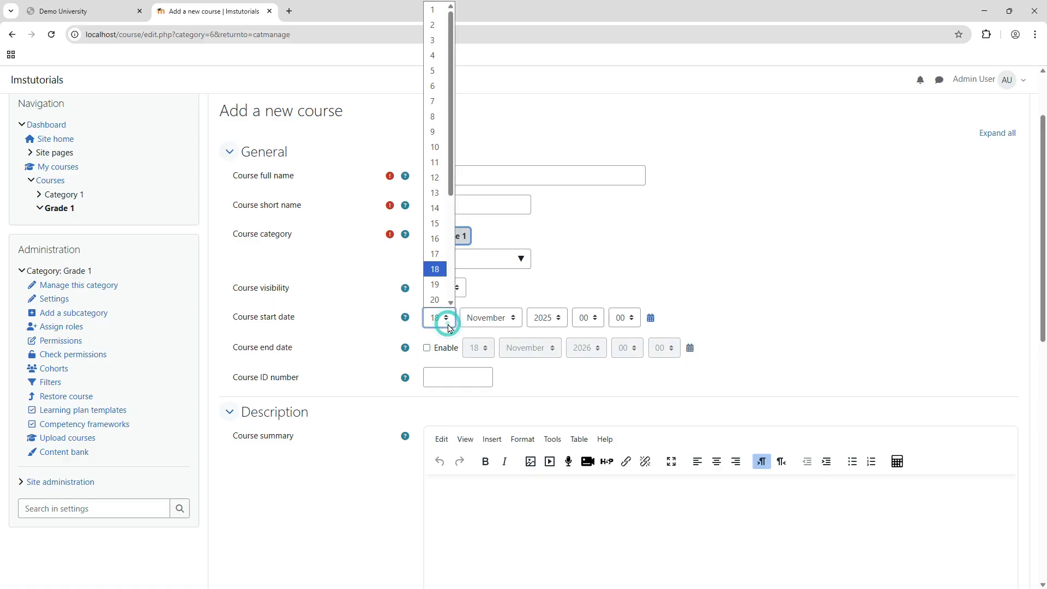
{"action": "left_click", "coordinate": [863, 267]}
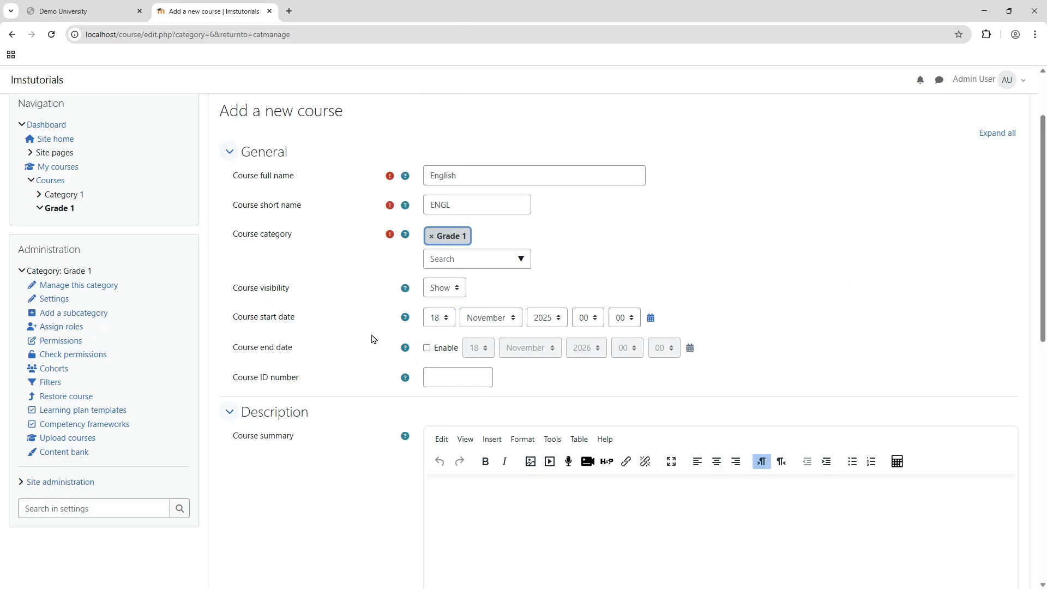
{"action": "left_click", "coordinate": [446, 325]}
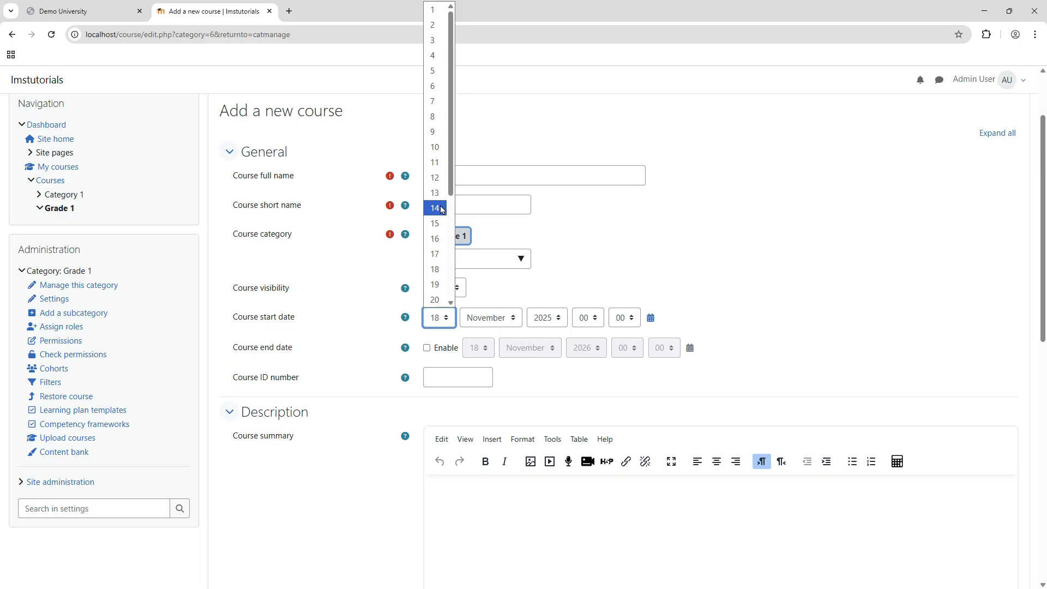
{"action": "scroll", "coordinate": [435, 254], "scroll_direction": "down", "scroll_amount": 4}
{"action": "scroll", "coordinate": [435, 254], "scroll_direction": "up", "scroll_amount": 4}
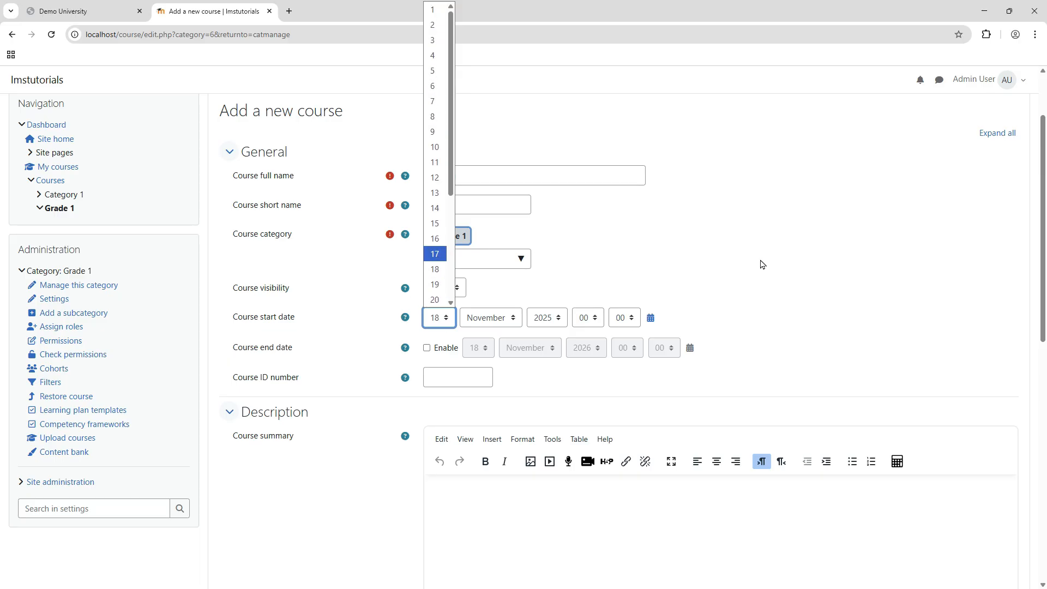
{"action": "left_click", "coordinate": [801, 257]}
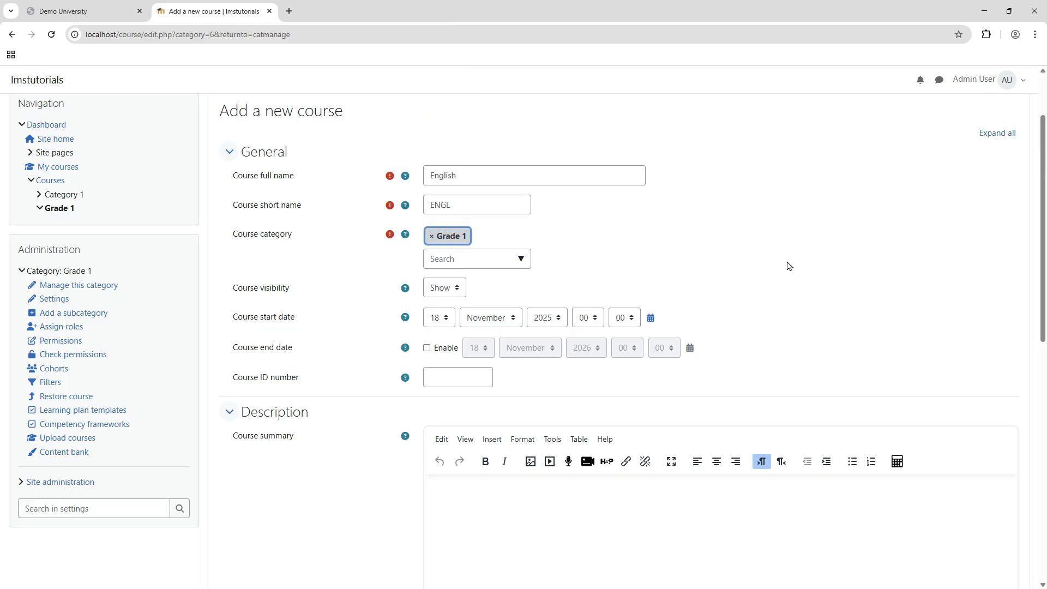
- Review the remaining sections of the course form, then save the English course and return to category management
{"action": "scroll", "coordinate": [786, 267], "scroll_direction": "down", "scroll_amount": 3}
{"action": "scroll", "coordinate": [785, 267], "scroll_direction": "up", "scroll_amount": 5}
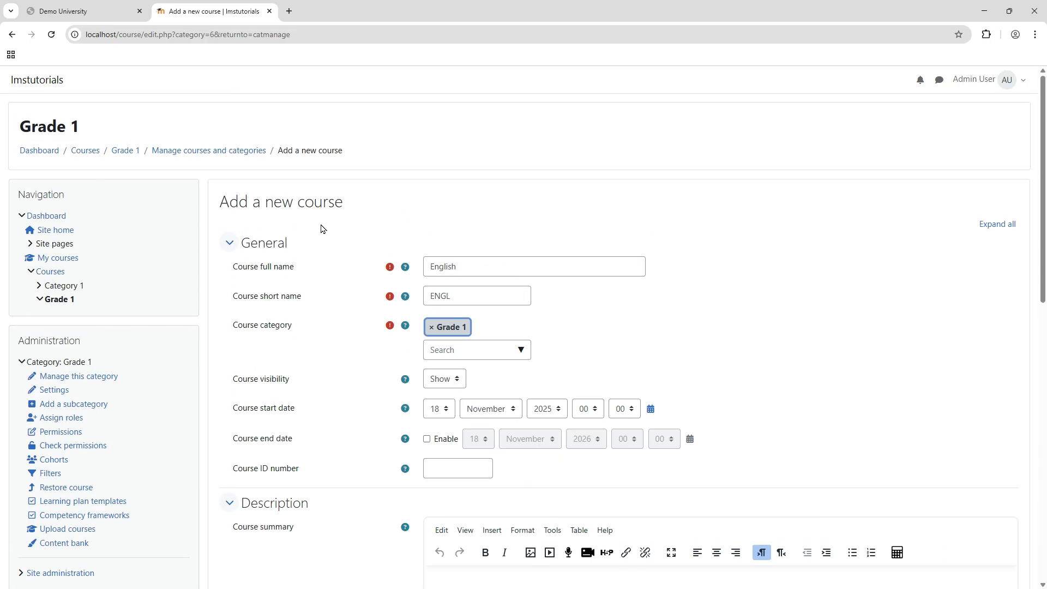
{"action": "scroll", "coordinate": [385, 277], "scroll_direction": "down", "scroll_amount": 2}
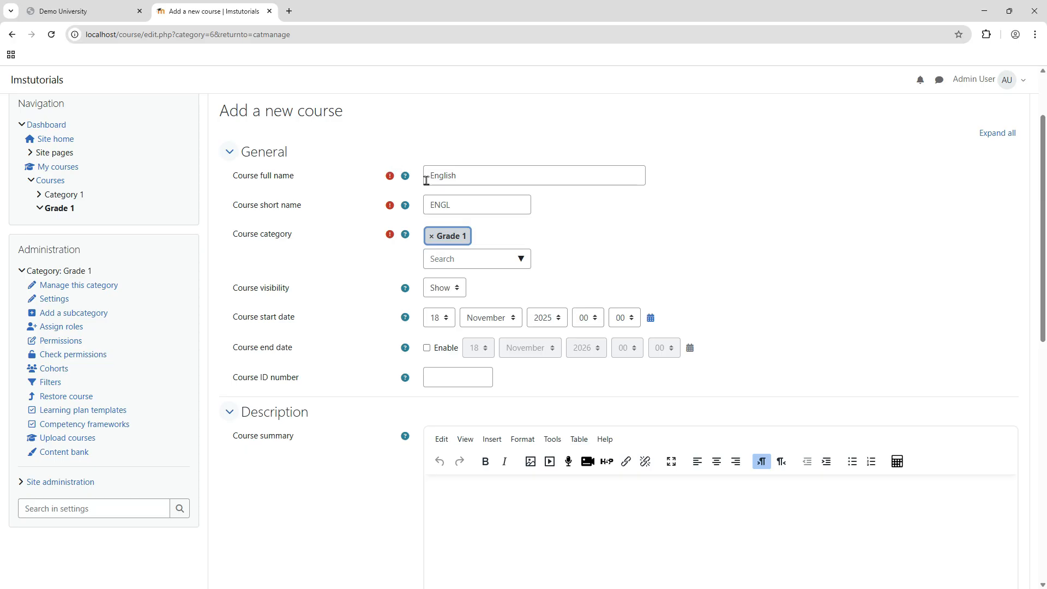
{"action": "scroll", "coordinate": [381, 259], "scroll_direction": "down", "scroll_amount": 10}
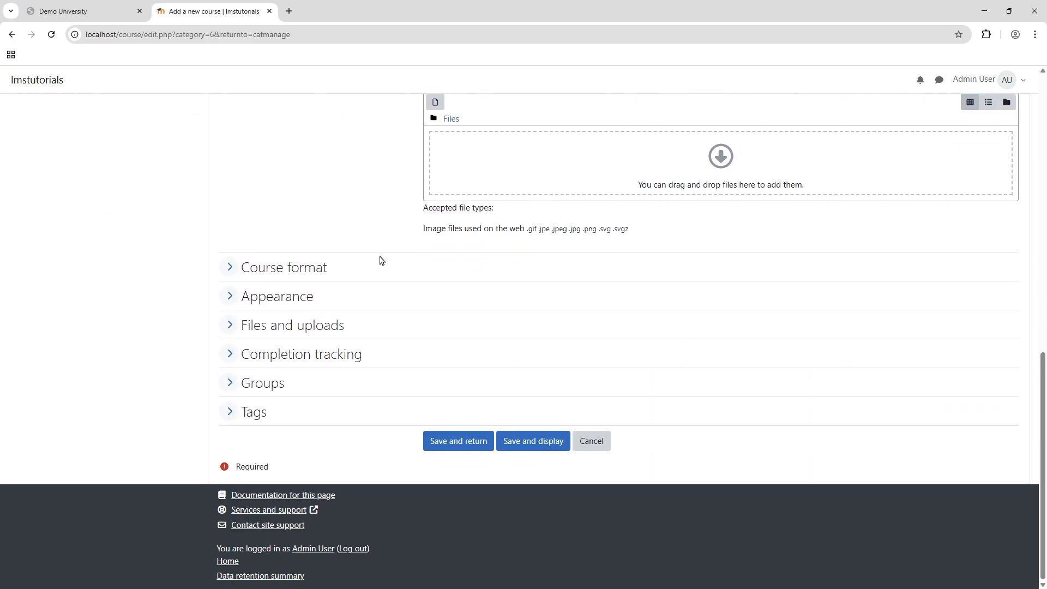
{"action": "double_click", "coordinate": [244, 470]}
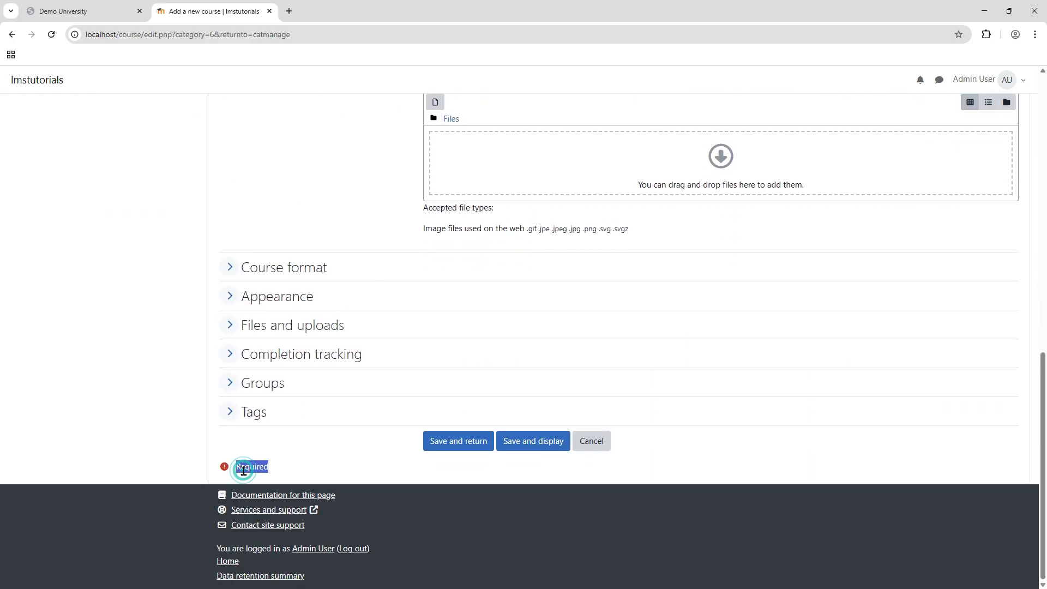
{"action": "left_click", "coordinate": [301, 466]}
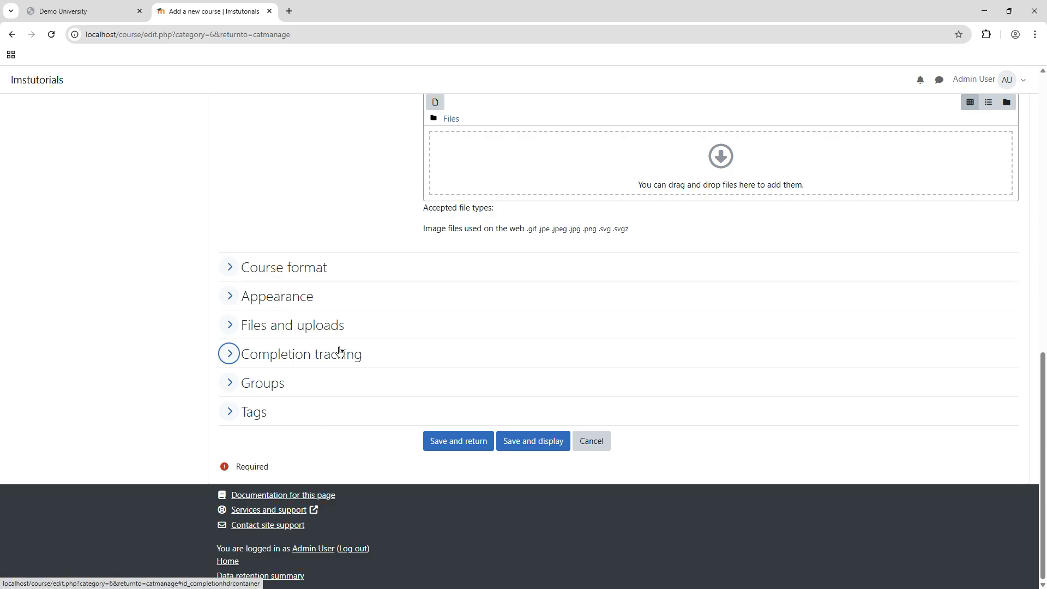
{"action": "left_click", "coordinate": [457, 443]}
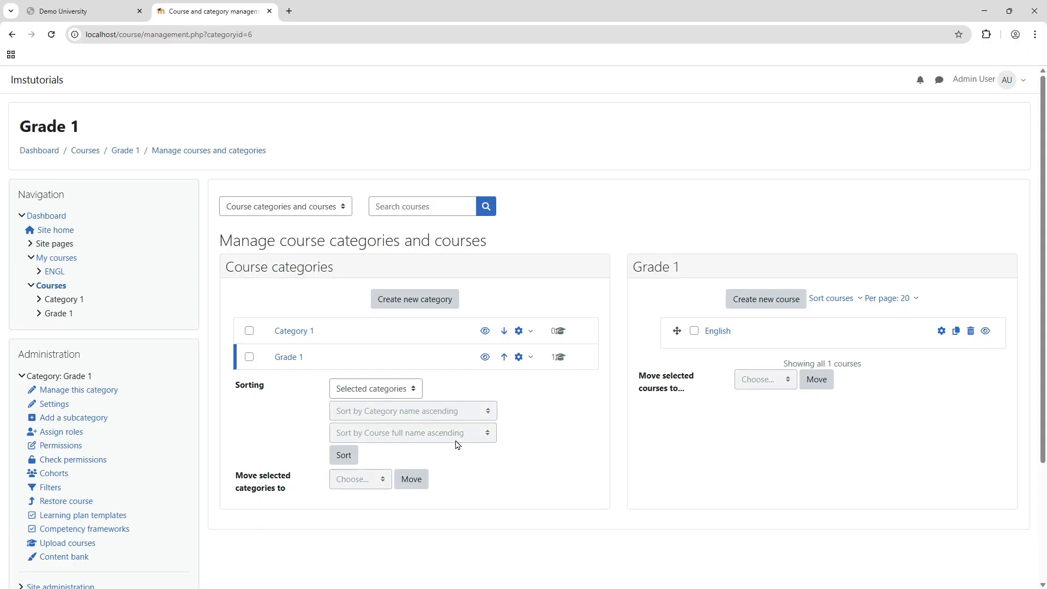